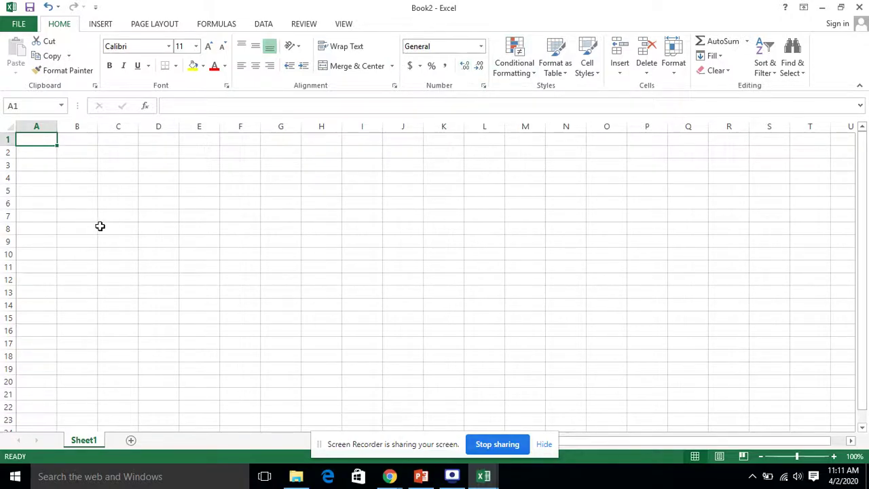
# Enter the number 67 in cell B4
pyautogui.click(74, 178)
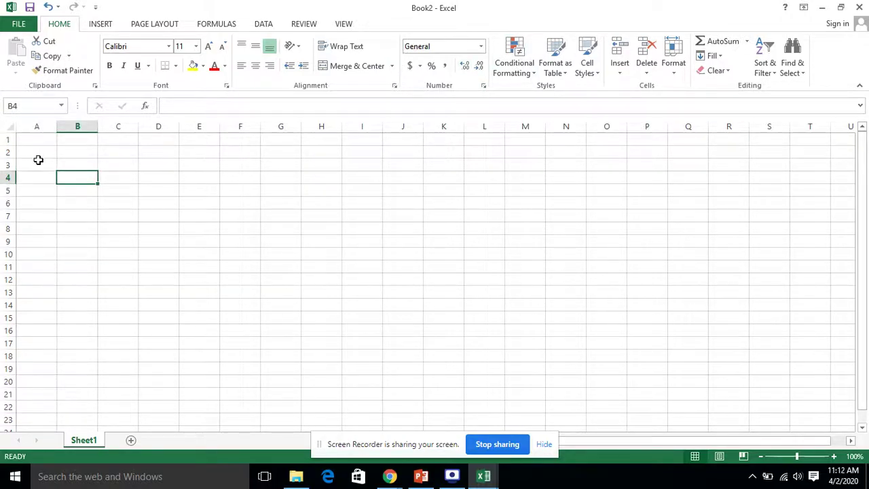
pyautogui.click(156, 213)
pyautogui.click(77, 180)
pyautogui.write('67')
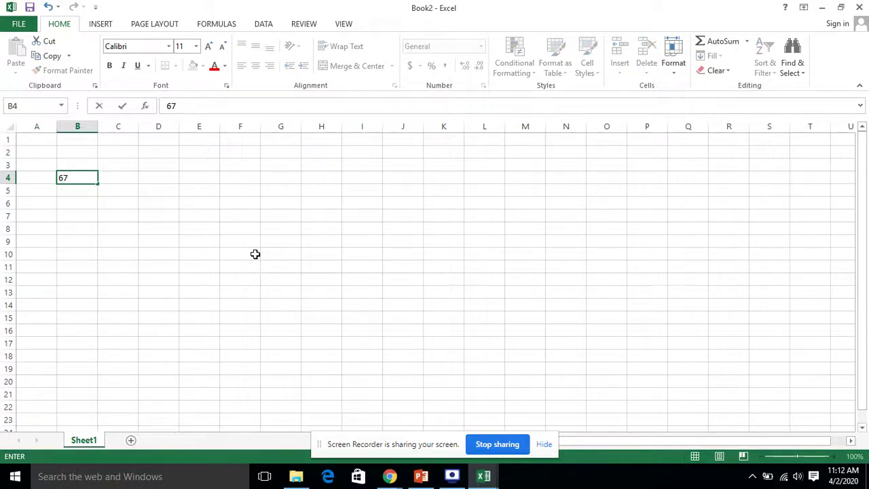
pyautogui.click(255, 254)
# Change the number format of cell B4 to Text
pyautogui.click(88, 177)
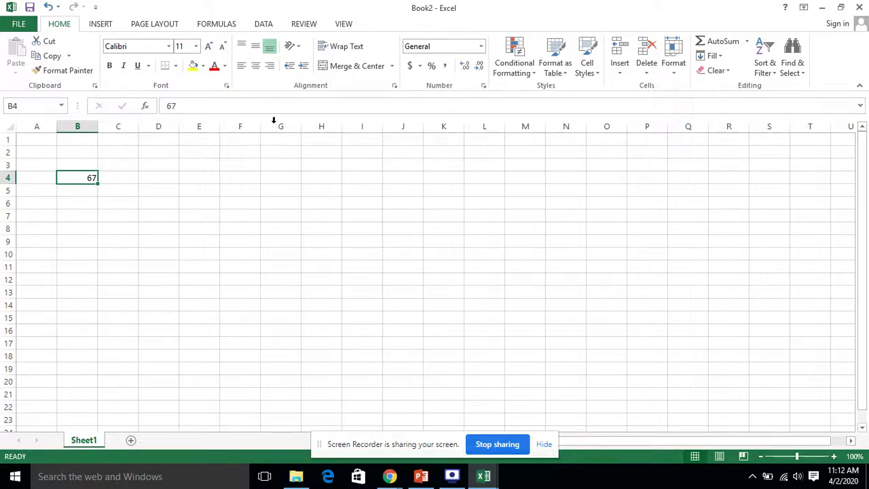
pyautogui.click(420, 67)
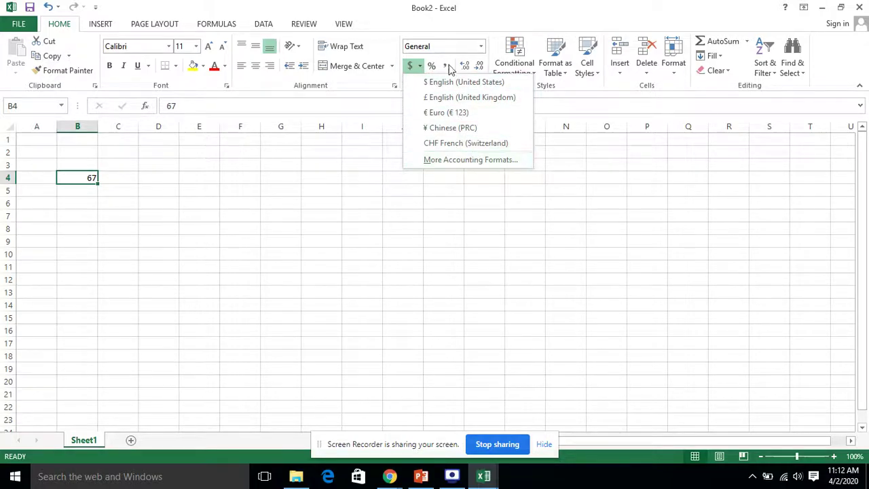
pyautogui.click(481, 47)
pyautogui.click(481, 47)
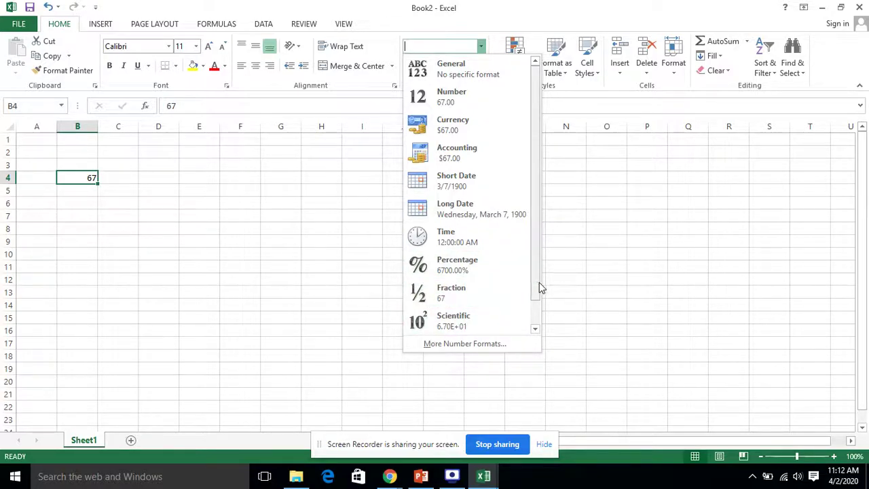
pyautogui.moveTo(539, 287); pyautogui.dragTo(541, 333)
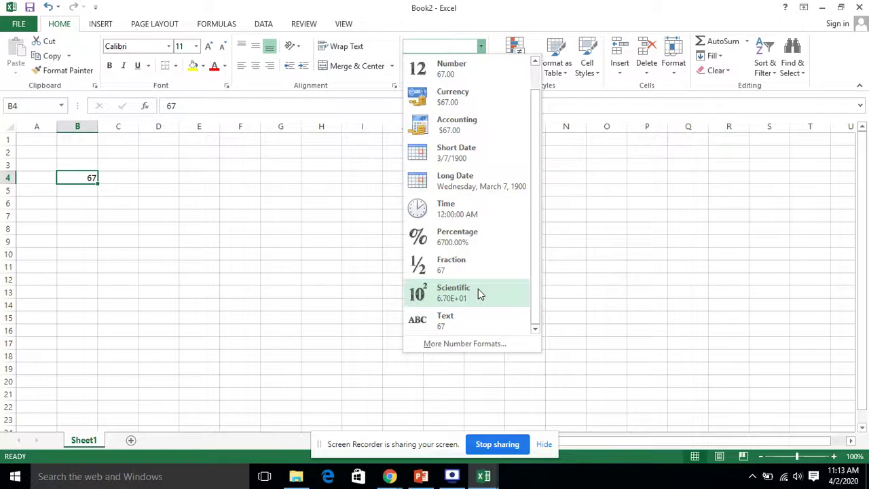
pyautogui.click(469, 324)
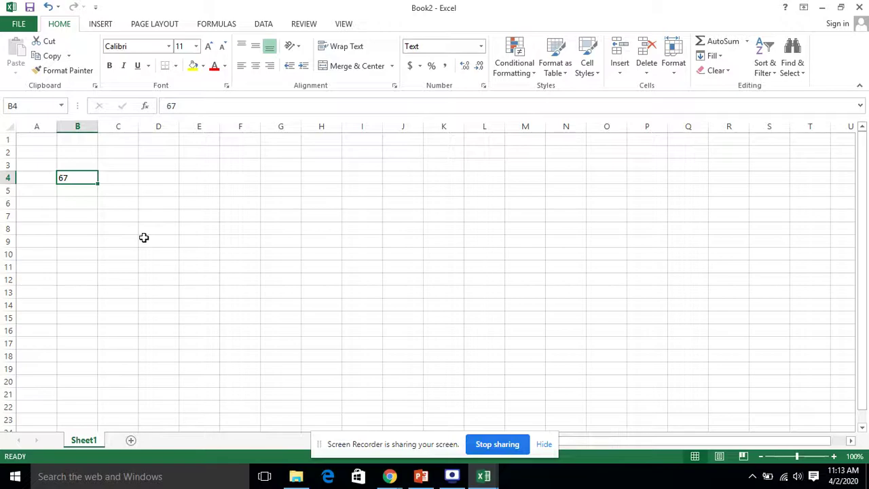
# Enter 4500 in cell B6 and apply the Number format to it
pyautogui.click(79, 205)
pyautogui.write('4500')
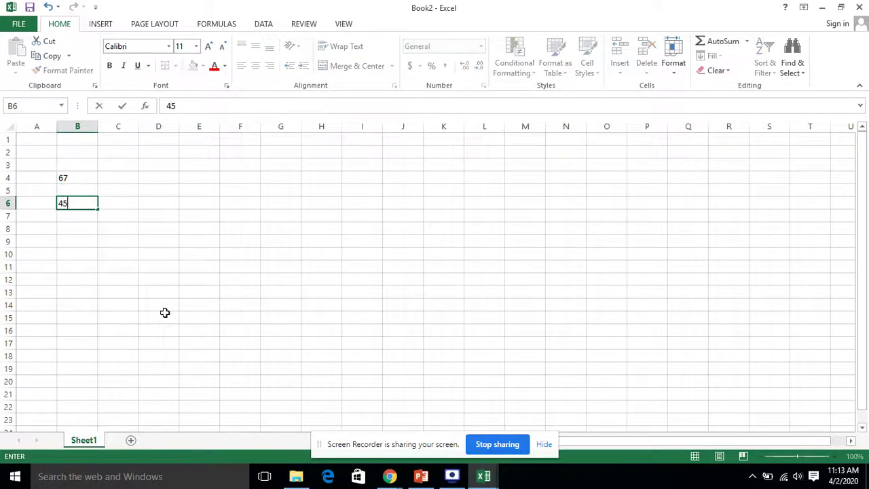
pyautogui.click(161, 292)
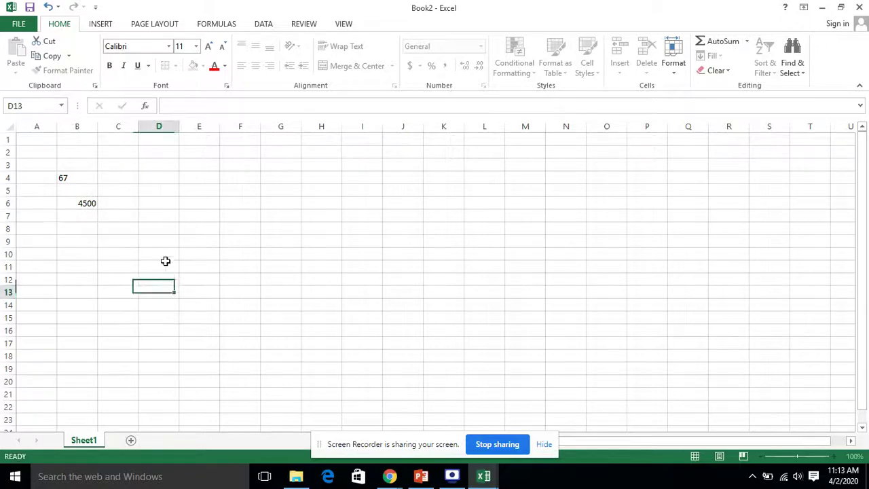
pyautogui.click(73, 204)
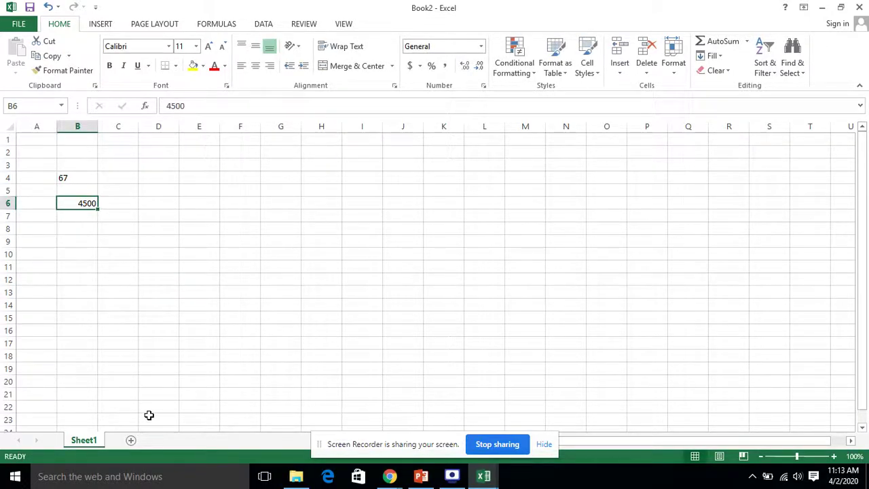
pyautogui.click(481, 46)
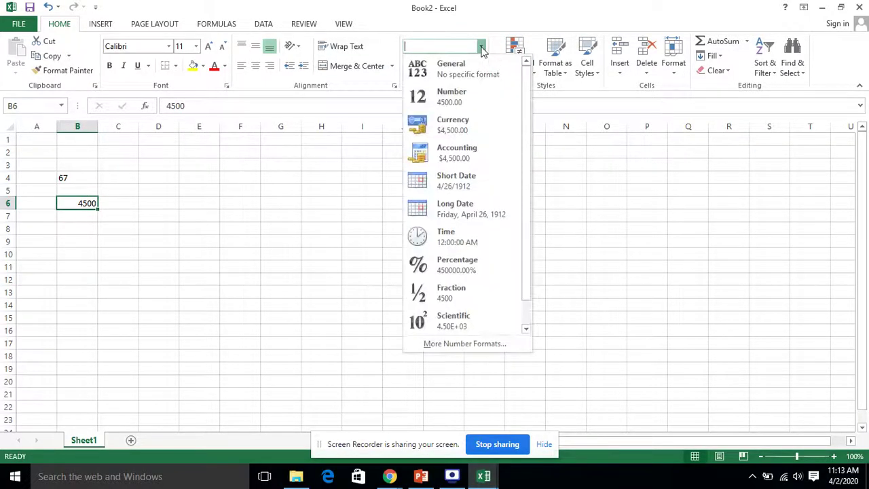
pyautogui.click(484, 101)
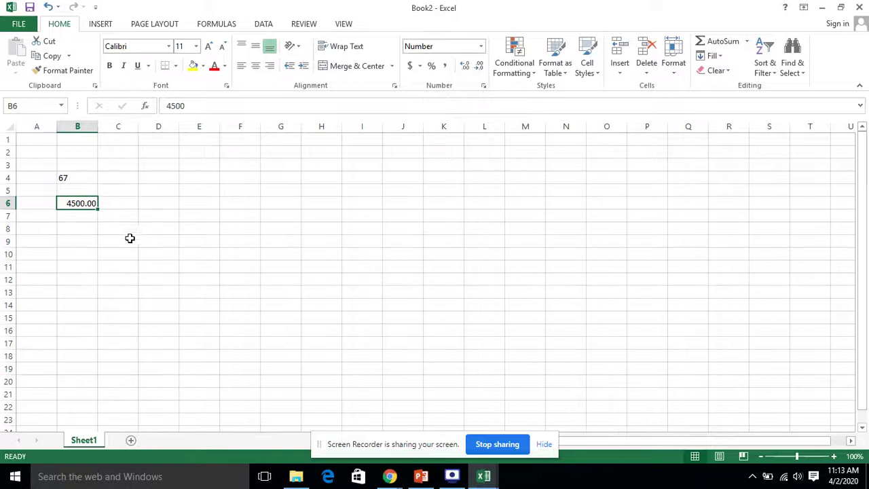
# Enter the number 56000 in cell B9
pyautogui.click(81, 243)
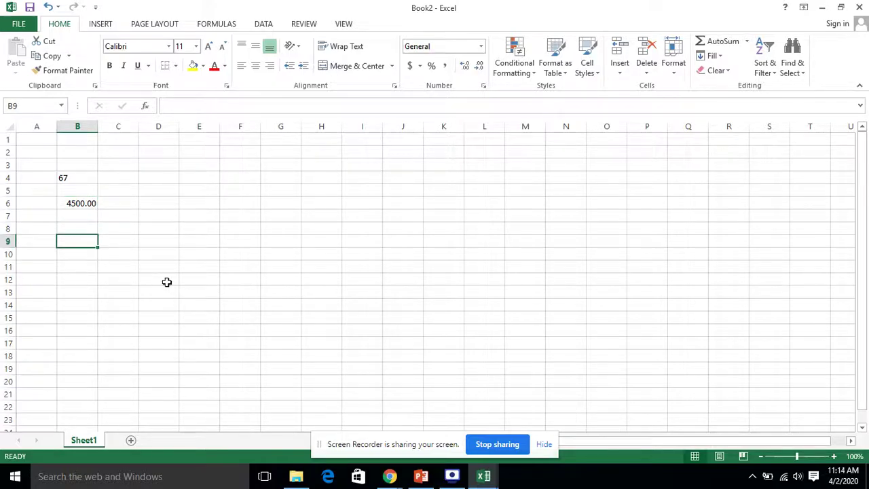
pyautogui.write('56000')
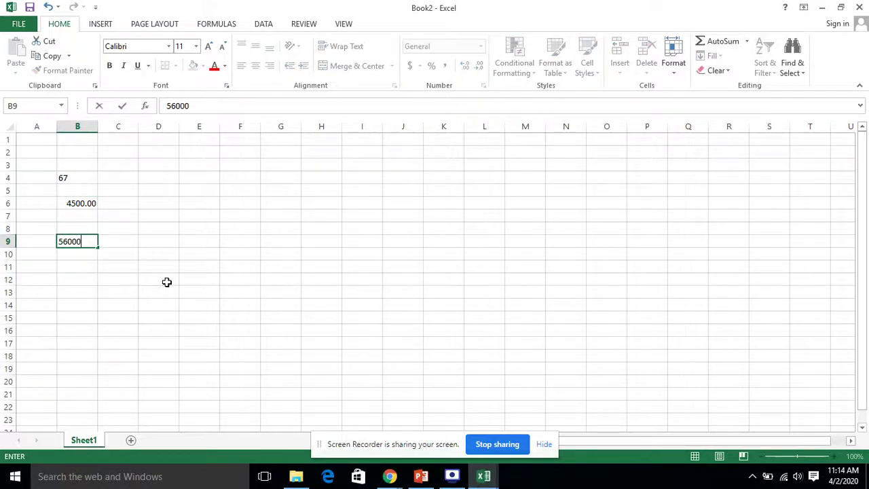
pyautogui.moveTo(399, 256); pyautogui.dragTo(400, 267)
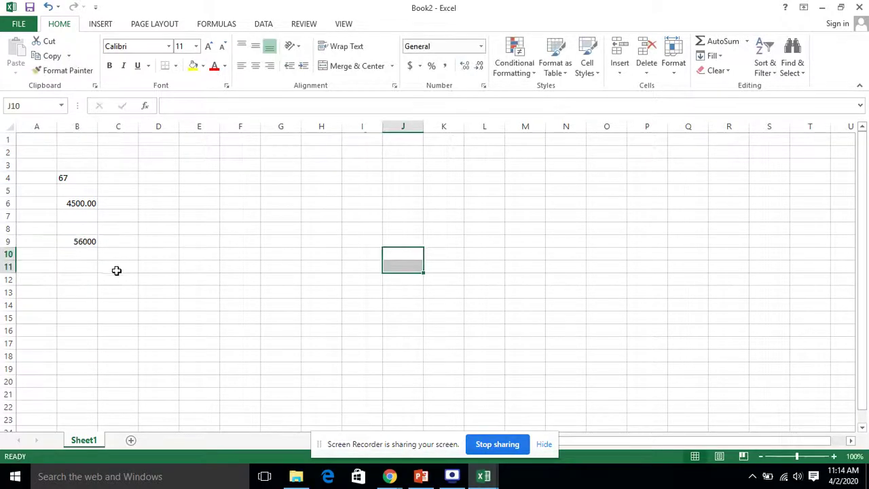
# Apply the Currency format to cell B9 and widen column B
pyautogui.click(81, 245)
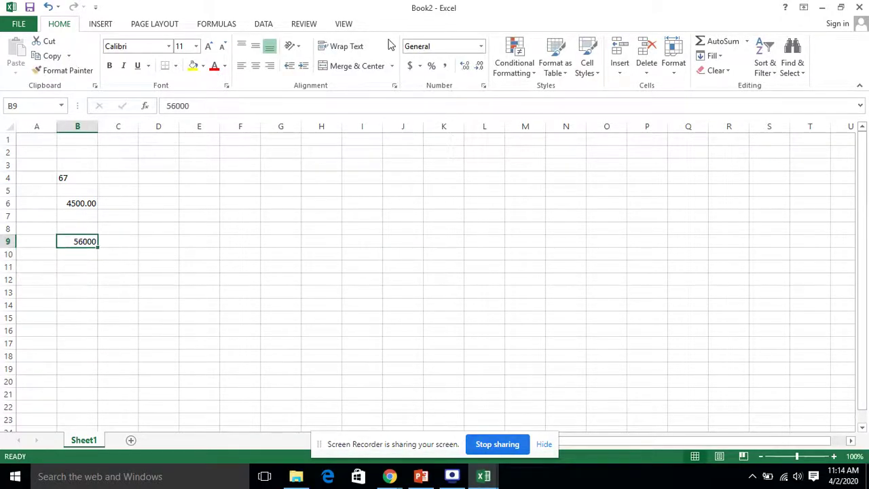
pyautogui.click(481, 46)
pyautogui.click(456, 125)
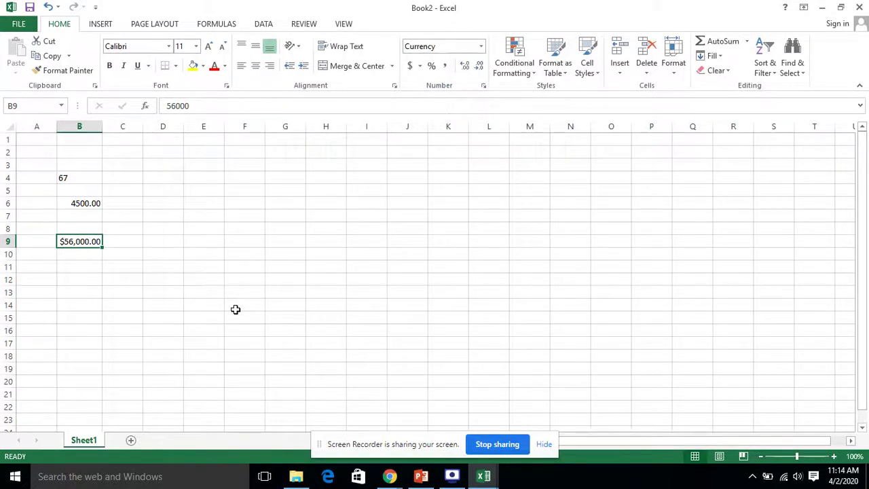
pyautogui.moveTo(106, 126); pyautogui.dragTo(128, 127)
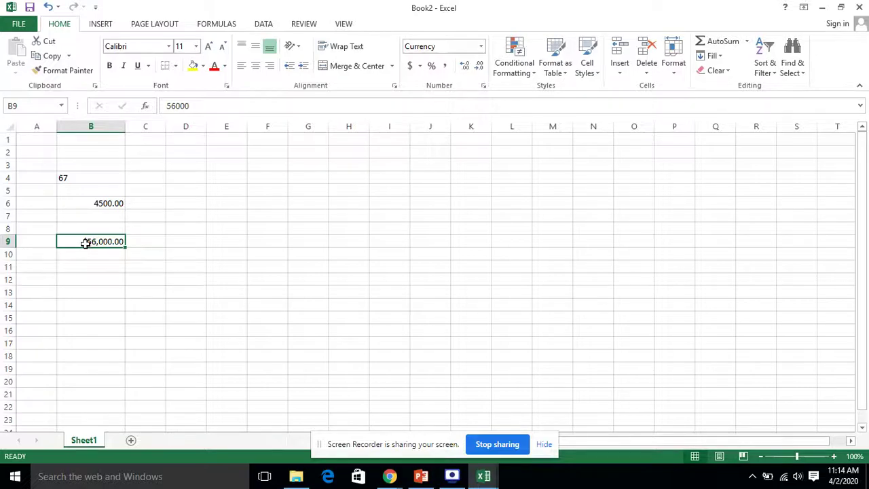
# Enter the number 67800 in cell B11
pyautogui.click(103, 269)
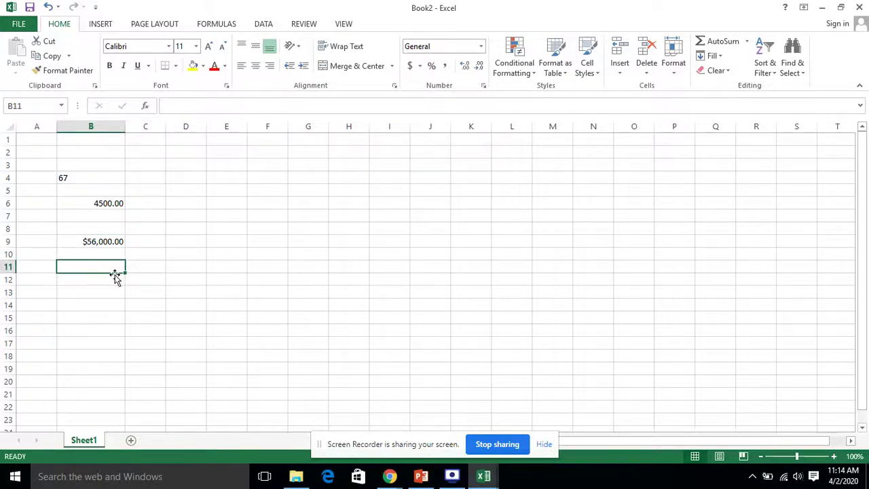
pyautogui.write('67')
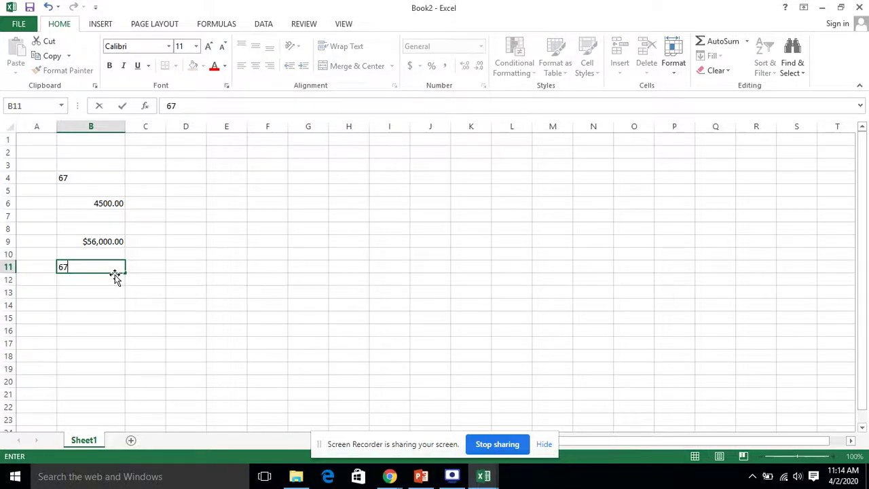
pyautogui.write('800')
pyautogui.click(217, 280)
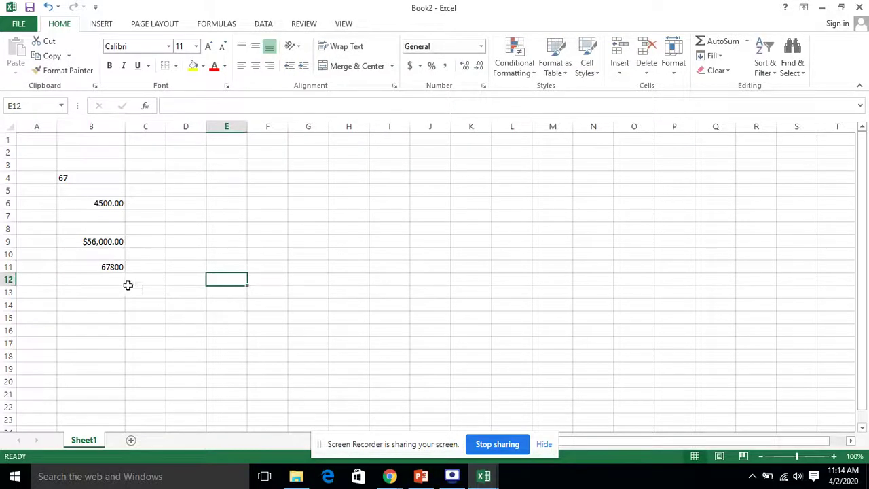
# Open the full number format settings for cell B11 and choose the Accounting category
pyautogui.click(97, 267)
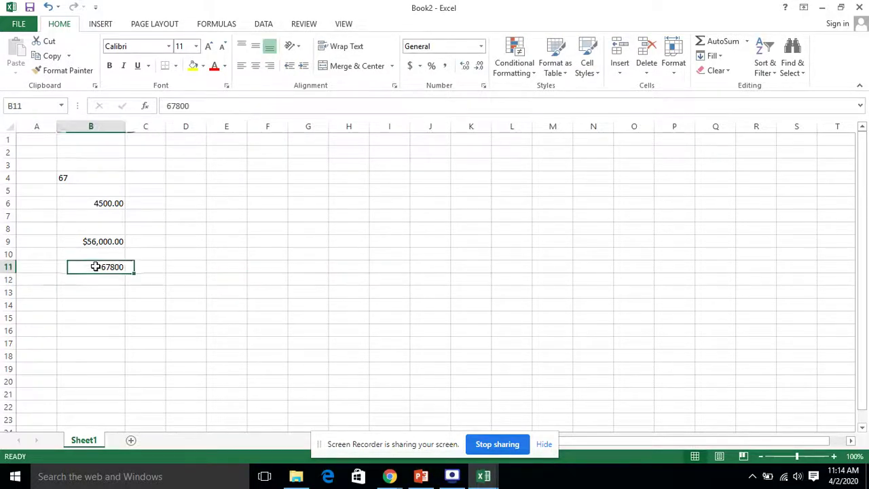
pyautogui.click(480, 47)
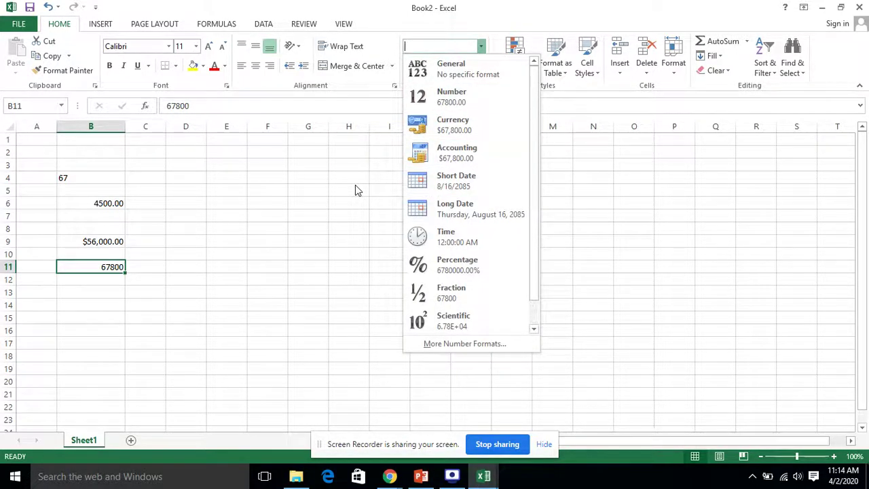
pyautogui.click(454, 344)
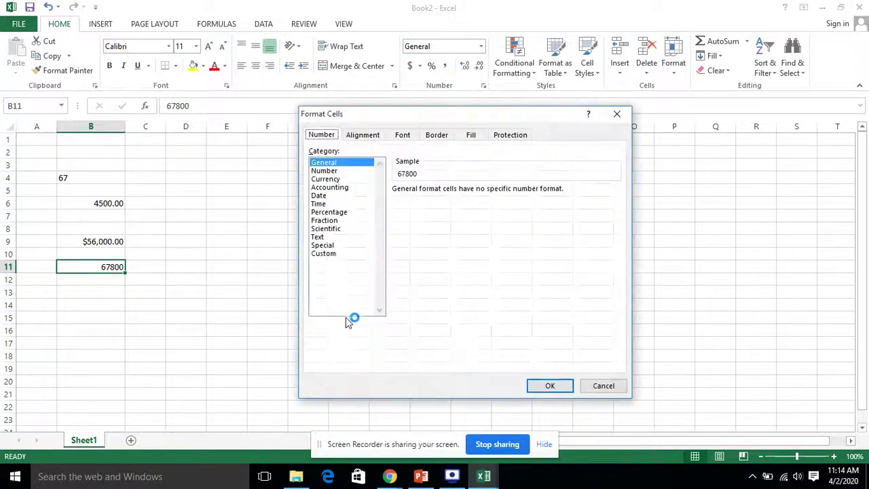
pyautogui.click(347, 190)
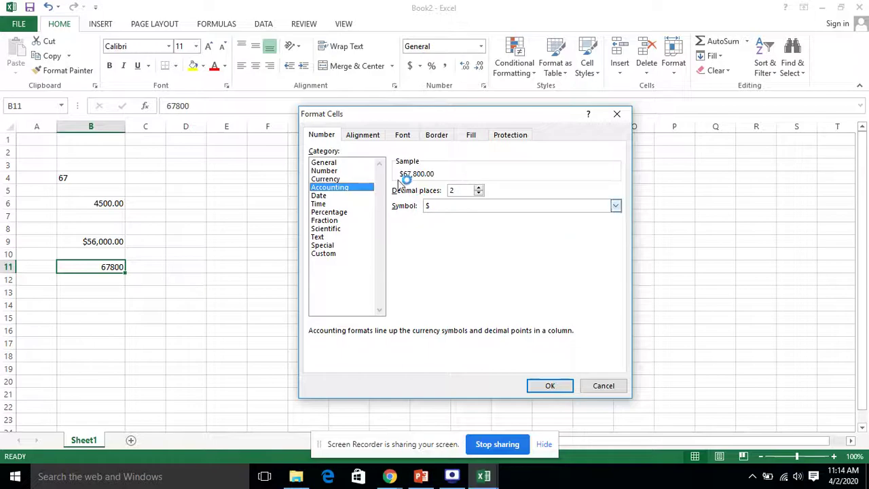
# Set the Accounting format's currency symbol to PKR for cell B11 and apply it
pyautogui.click(616, 206)
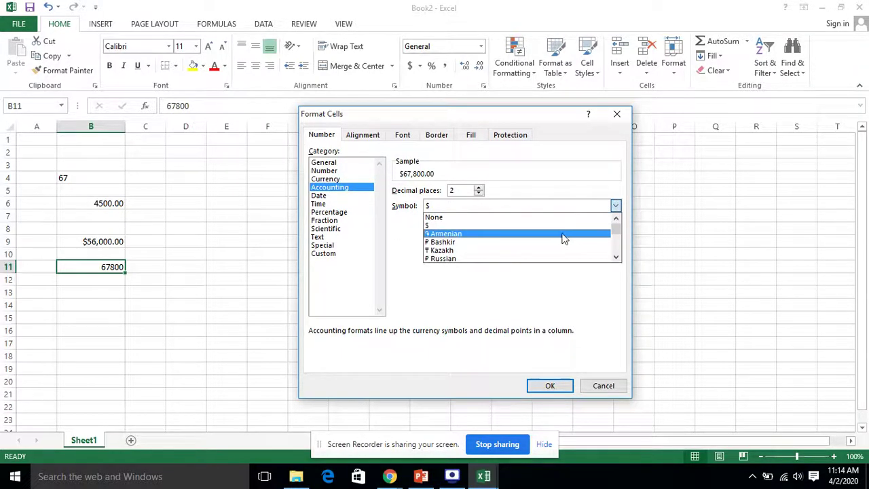
pyautogui.scroll(-3, 563, 238)
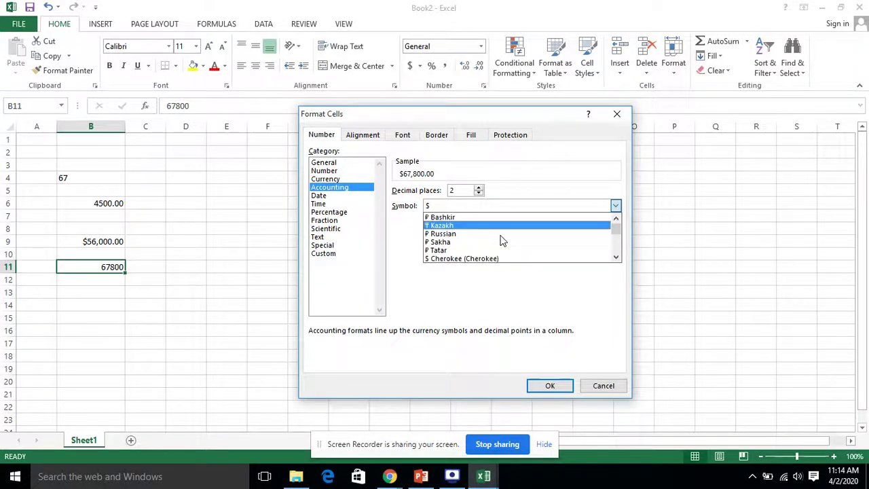
pyautogui.scroll(-1, 501, 241)
pyautogui.scroll(-1, 501, 241)
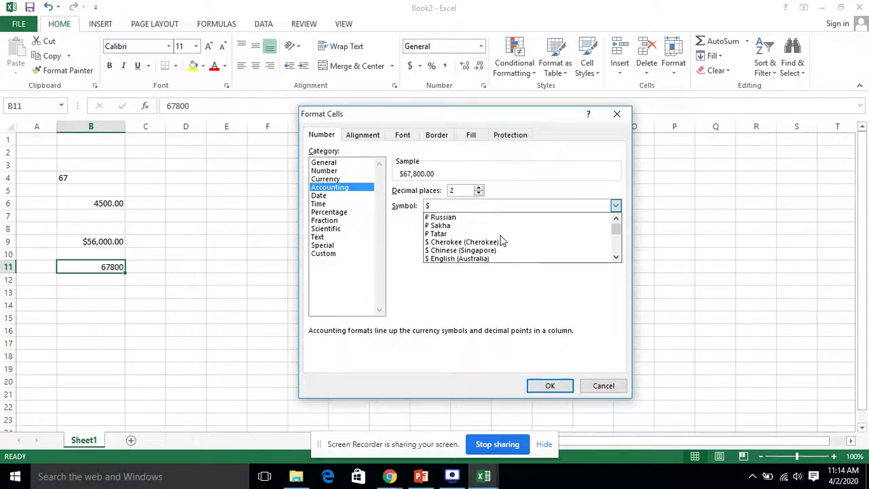
pyautogui.scroll(2, 501, 241)
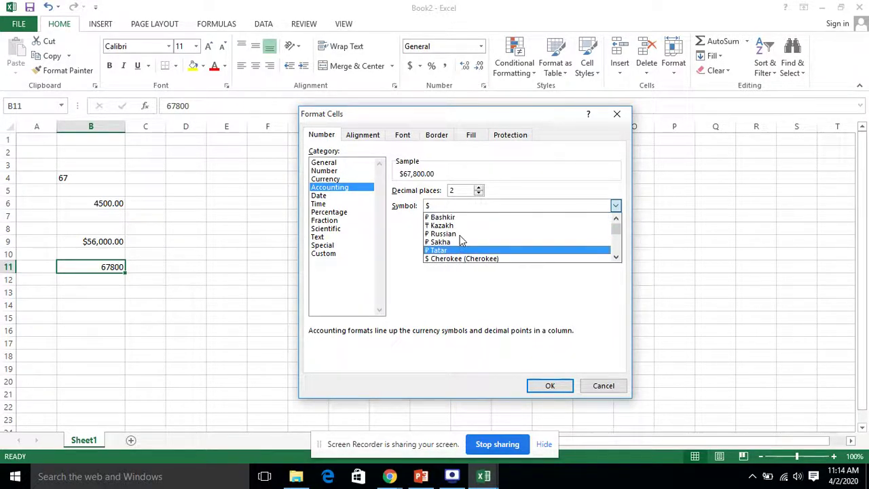
pyautogui.scroll(-1, 467, 234)
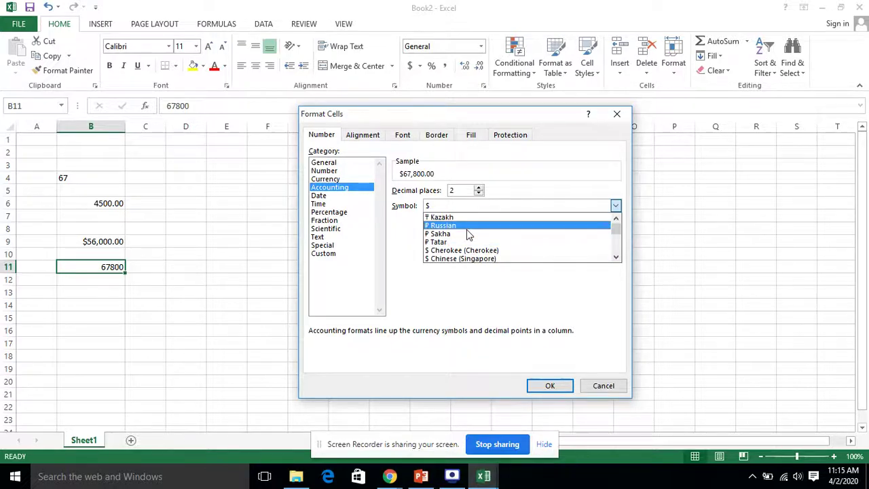
pyautogui.scroll(-13, 467, 234)
pyautogui.scroll(-16, 467, 234)
pyautogui.moveTo(617, 236); pyautogui.dragTo(618, 253)
pyautogui.scroll(4, 496, 244)
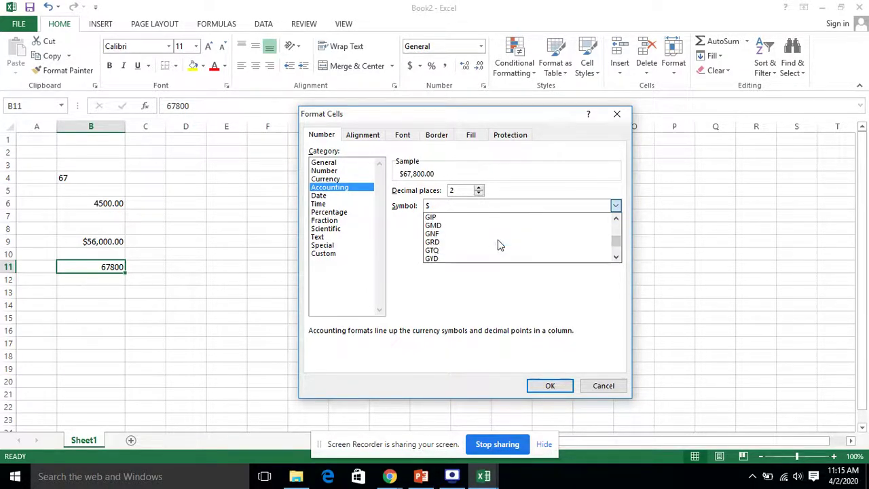
pyautogui.scroll(4, 465, 235)
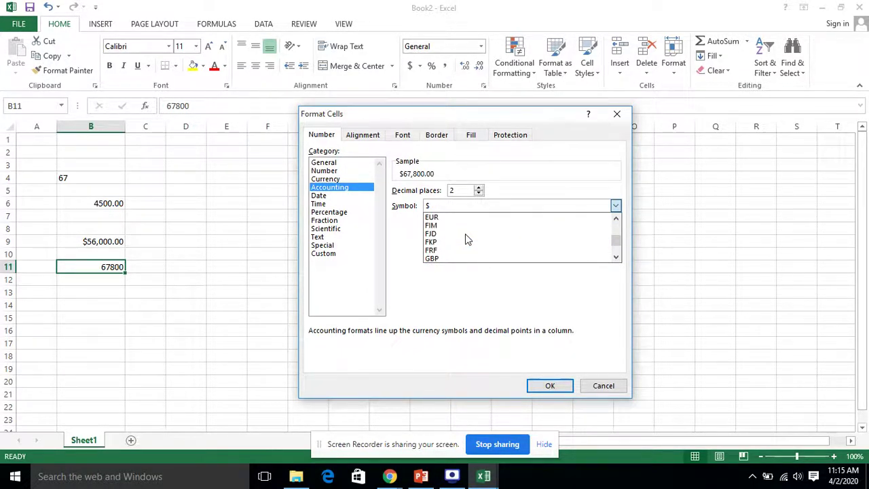
pyautogui.scroll(-10, 466, 239)
pyautogui.scroll(-3, 466, 239)
pyautogui.scroll(-4, 465, 239)
pyautogui.scroll(-5, 465, 239)
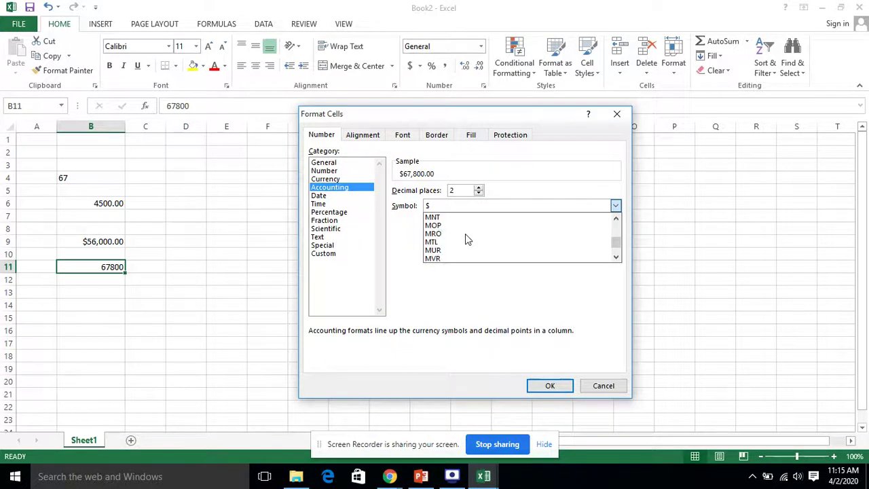
pyautogui.scroll(-4, 465, 239)
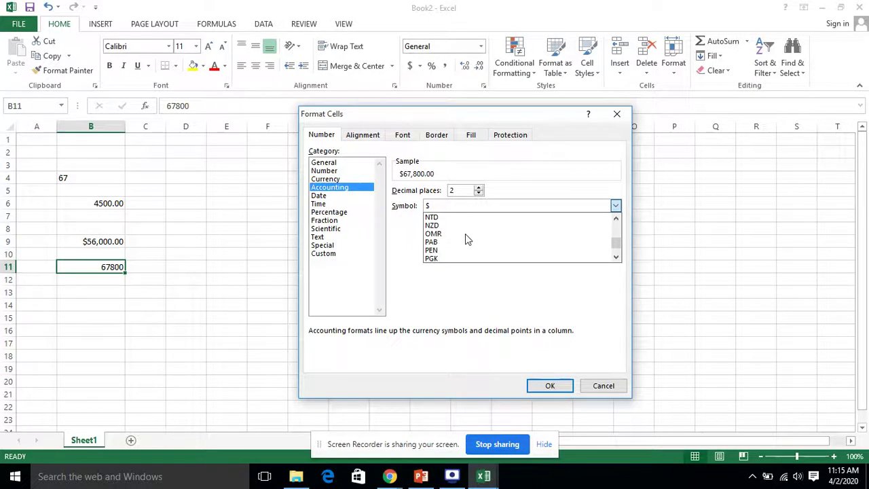
pyautogui.scroll(-1, 467, 239)
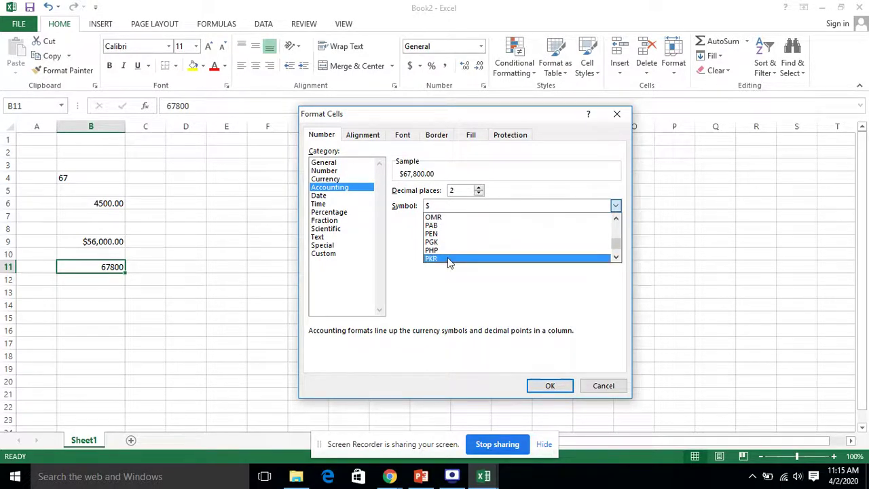
pyautogui.click(448, 259)
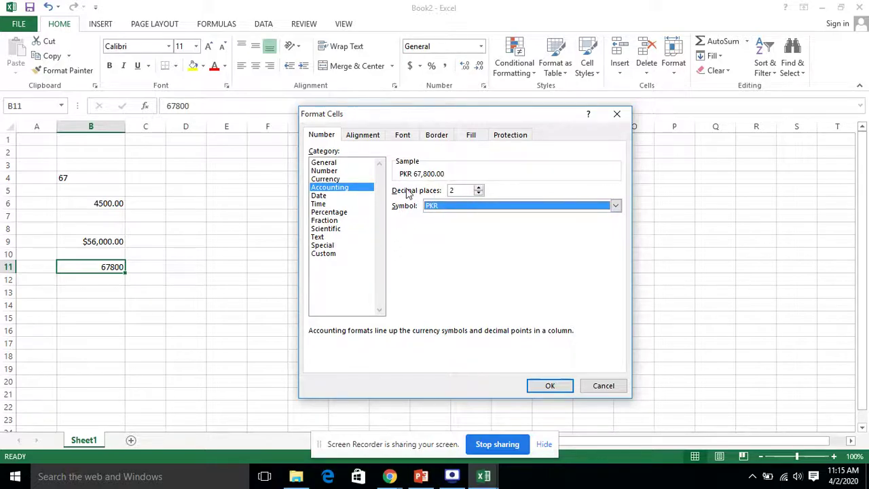
pyautogui.click(550, 386)
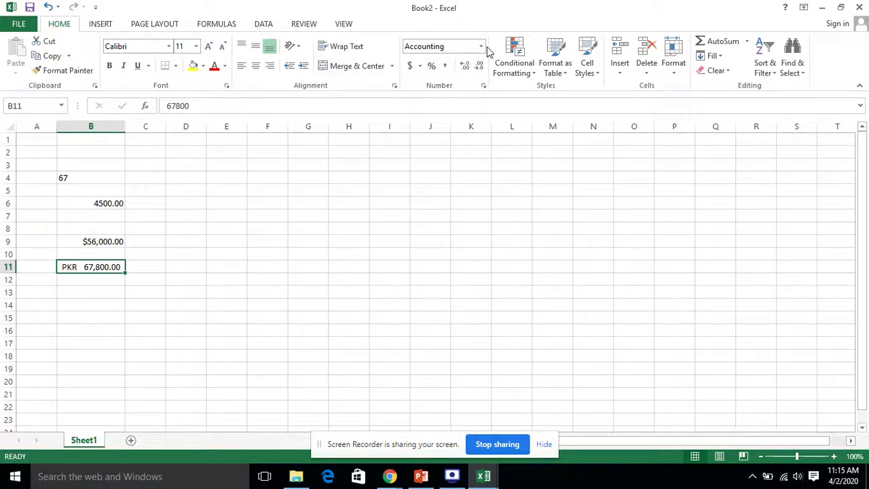
# Apply an Accounting format with the $ symbol and 0 decimal places to cell B11
pyautogui.click(419, 66)
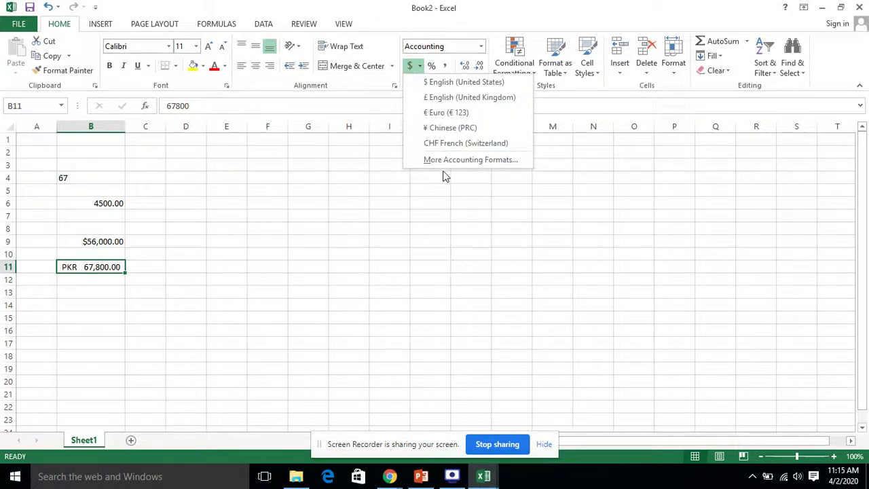
pyautogui.click(446, 160)
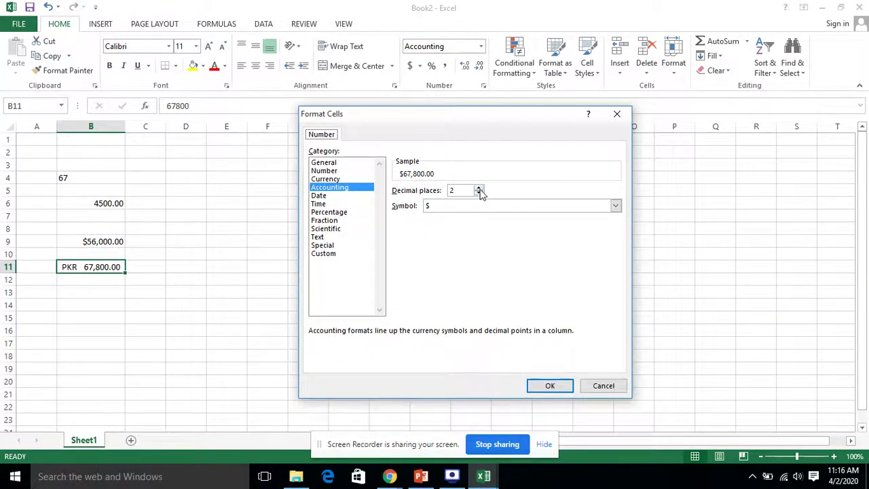
pyautogui.click(479, 192)
pyautogui.click(479, 193)
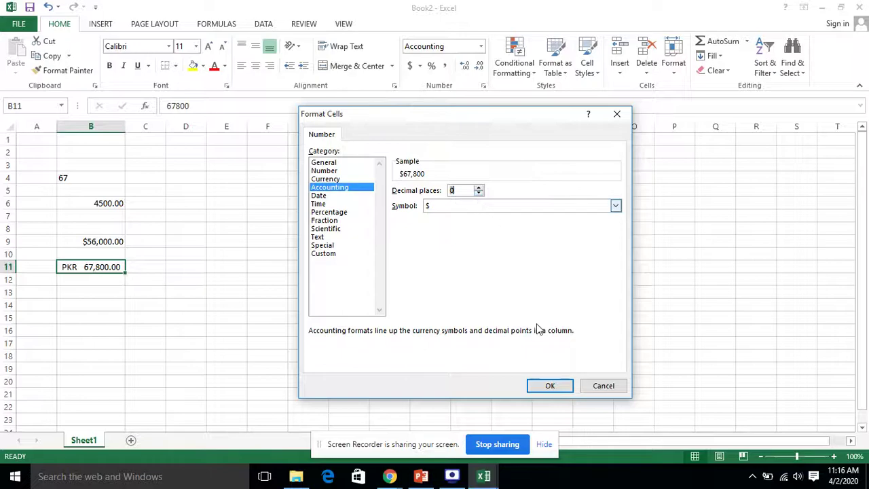
pyautogui.click(550, 386)
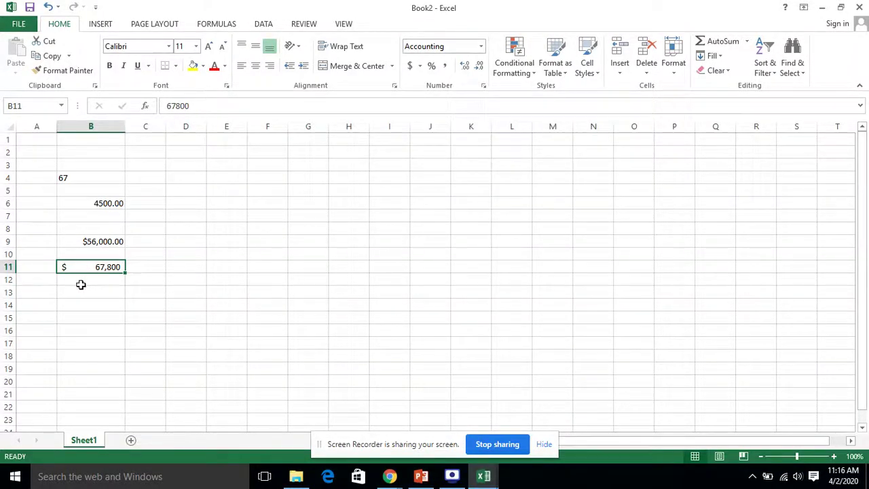
# Apply an Accounting format with the PKR symbol and 0 decimal places to cell B11
pyautogui.click(417, 66)
pyautogui.click(433, 170)
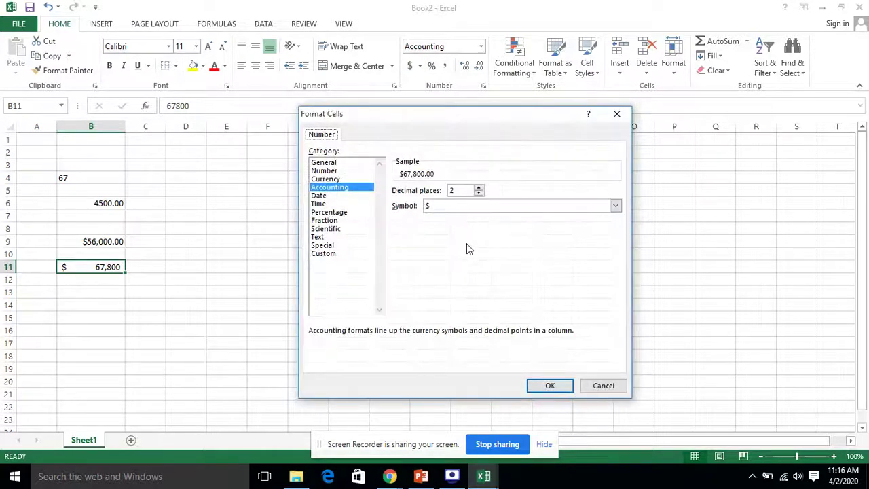
pyautogui.click(506, 207)
pyautogui.scroll(-10, 503, 241)
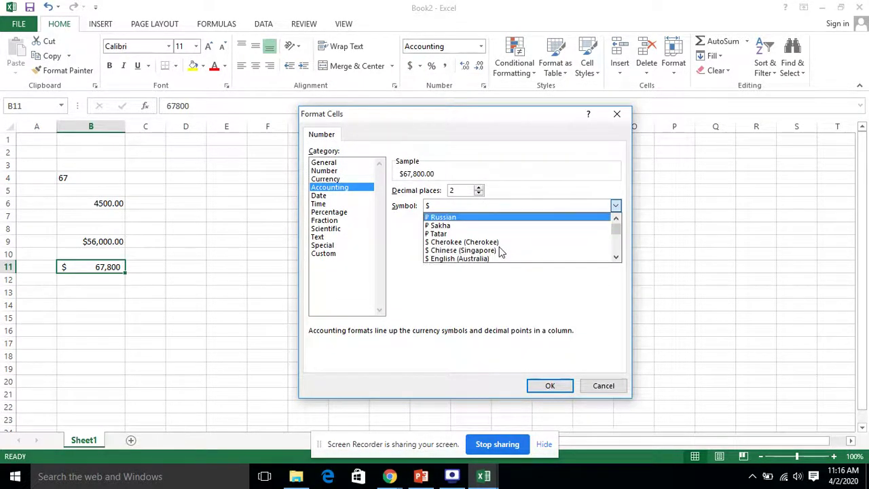
pyautogui.scroll(-20, 516, 245)
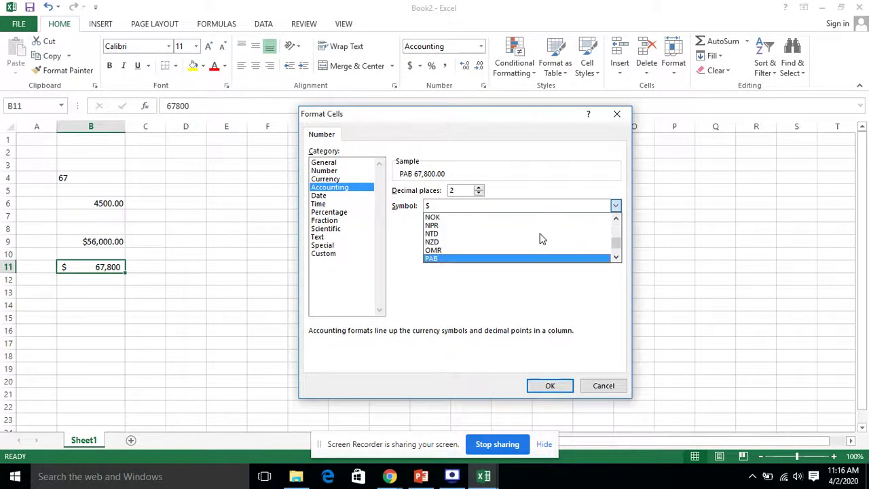
pyautogui.scroll(-2, 536, 244)
pyautogui.scroll(-3, 502, 246)
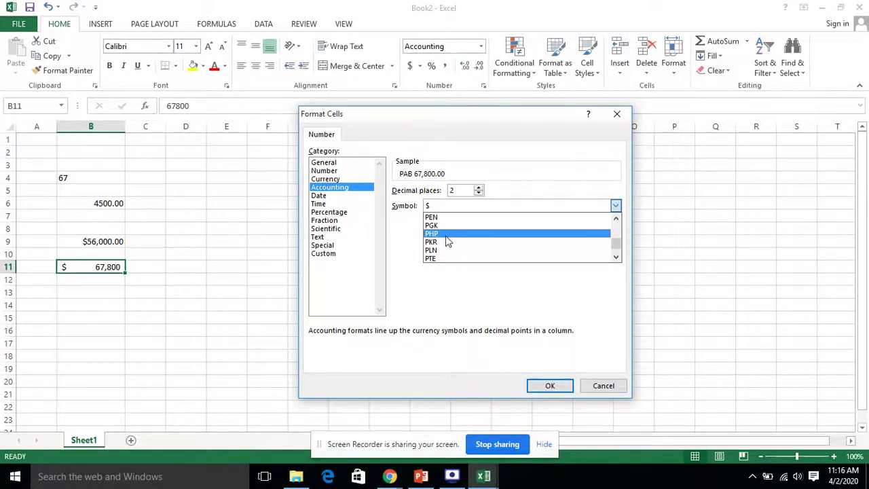
pyautogui.click(447, 242)
pyautogui.click(486, 204)
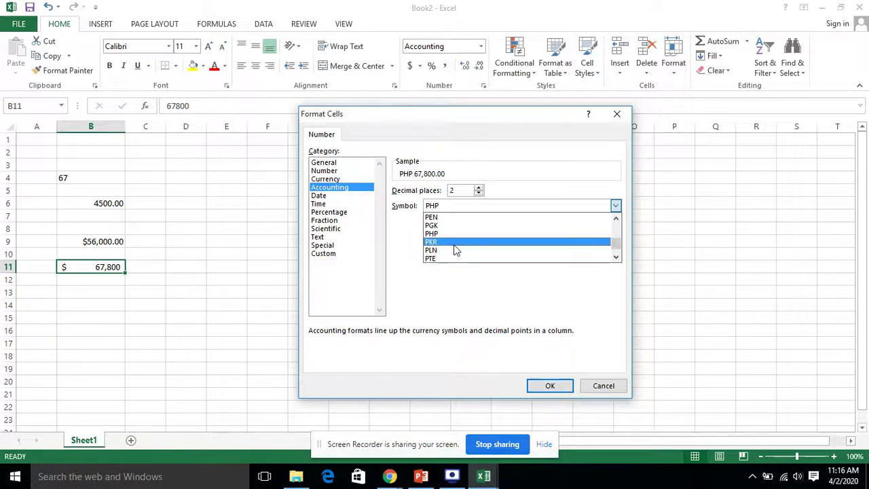
pyautogui.click(454, 243)
pyautogui.click(478, 194)
pyautogui.click(480, 194)
pyautogui.click(549, 384)
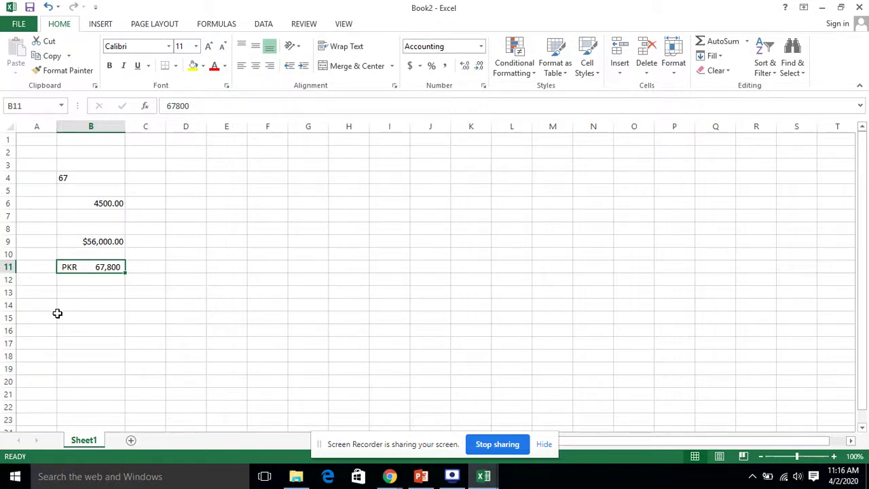
# Enter the decimal number 0.25 in cell B14
pyautogui.click(104, 317)
pyautogui.click(108, 305)
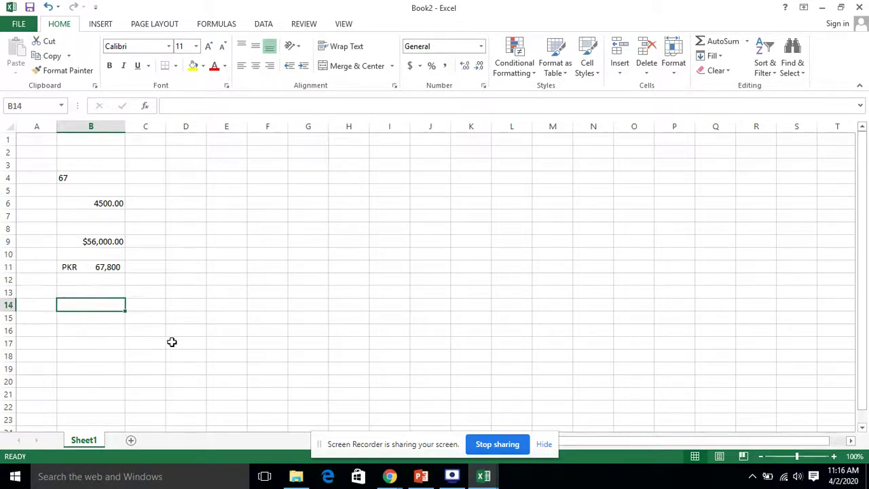
pyautogui.write('0')
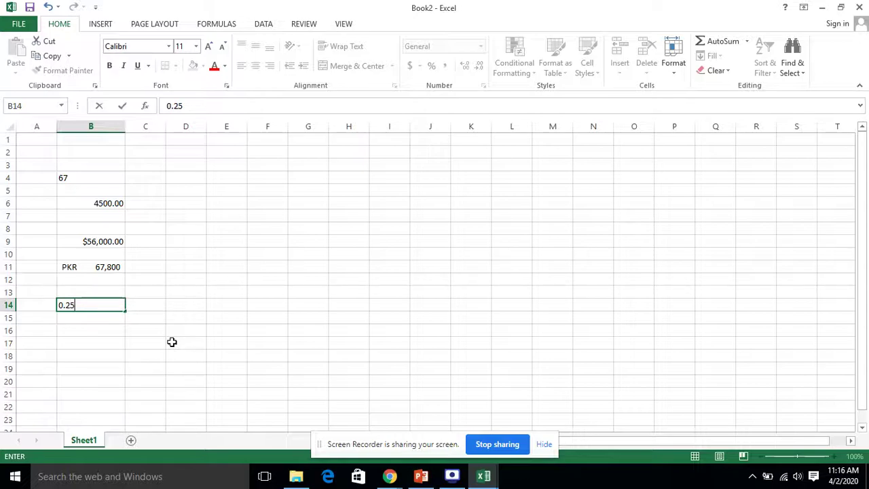
pyautogui.write('.25')
pyautogui.click(300, 343)
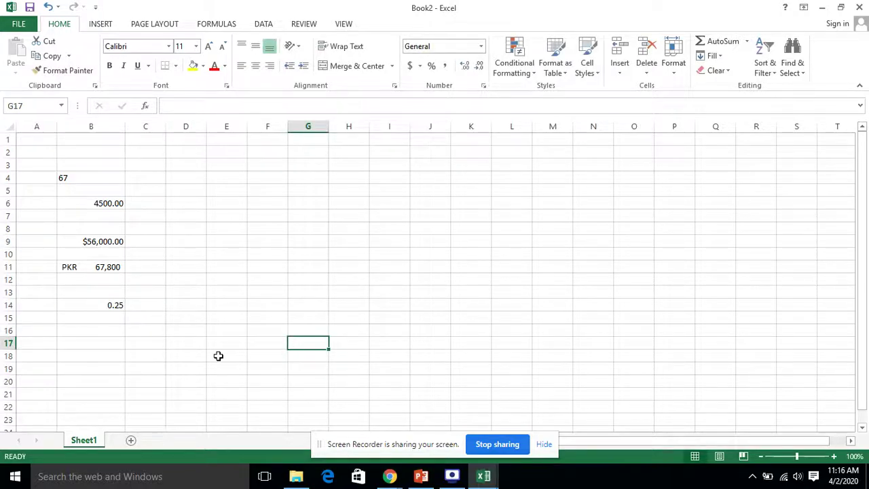
# Apply the Fraction number format to cell B14
pyautogui.click(114, 306)
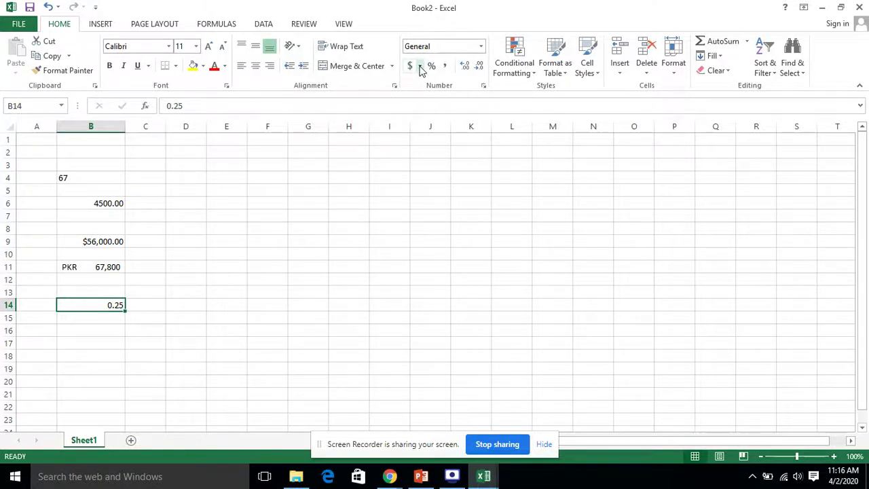
pyautogui.click(481, 46)
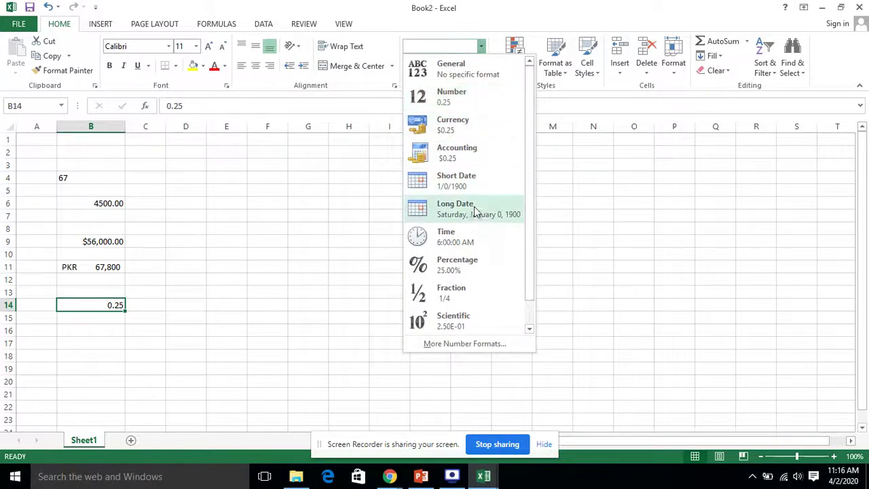
pyautogui.click(460, 304)
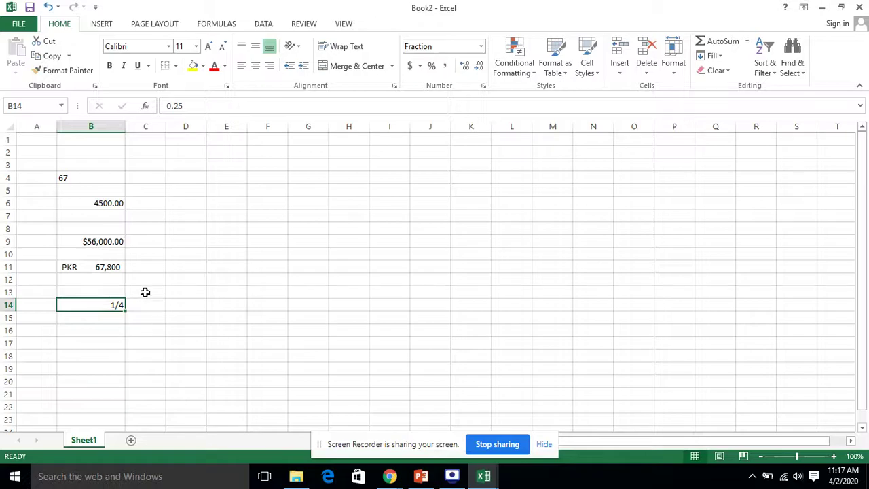
# Enter the decimal number 0.75 in cell B16
pyautogui.click(114, 334)
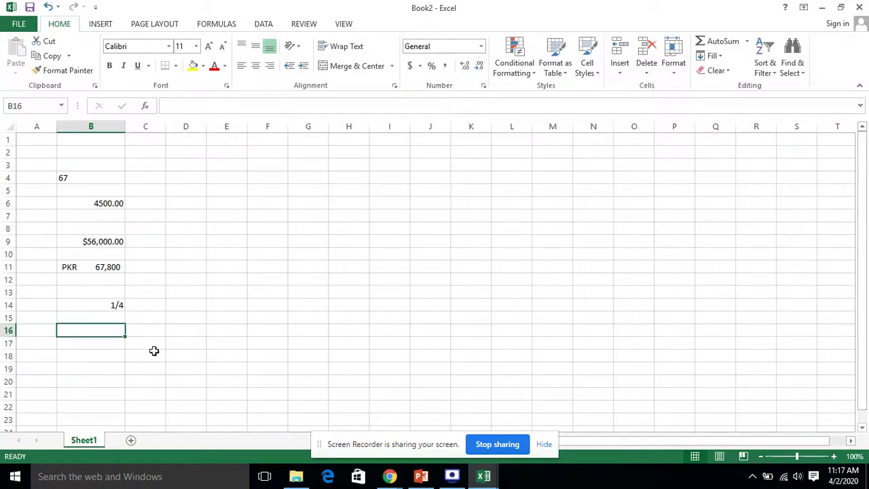
pyautogui.write('.7')
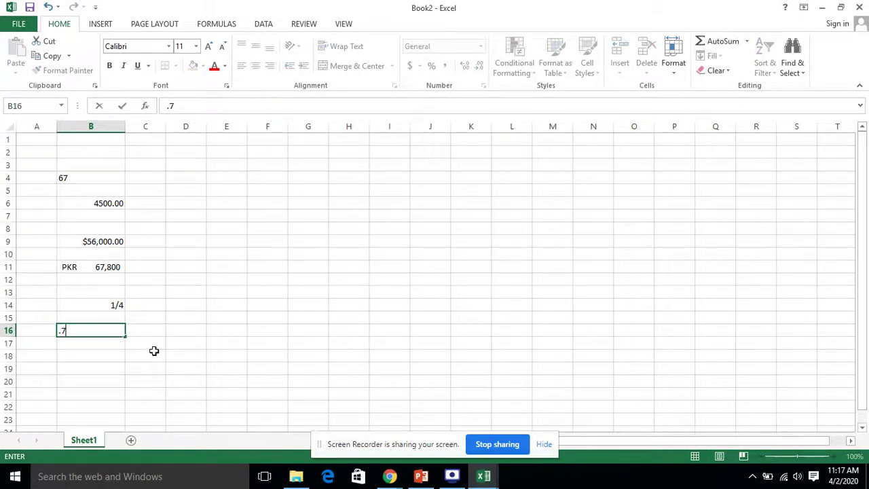
pyautogui.click(260, 359)
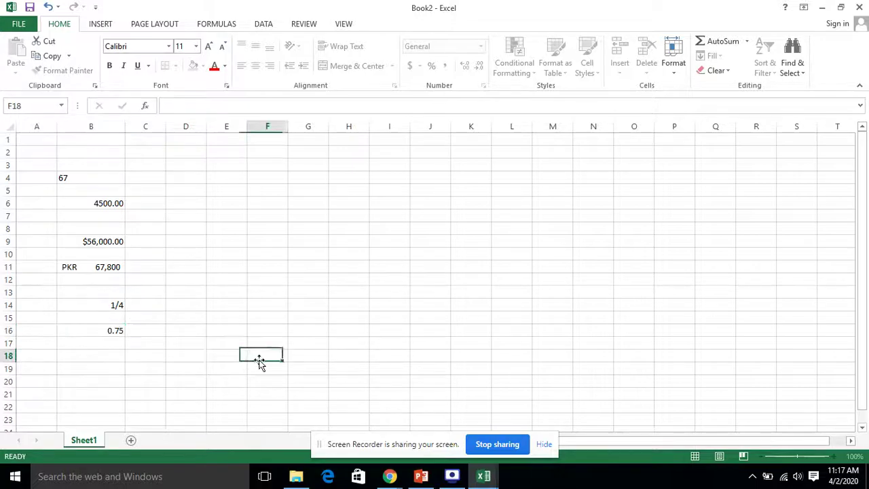
# Apply the Fraction number format to cell B16
pyautogui.click(99, 330)
pyautogui.click(482, 46)
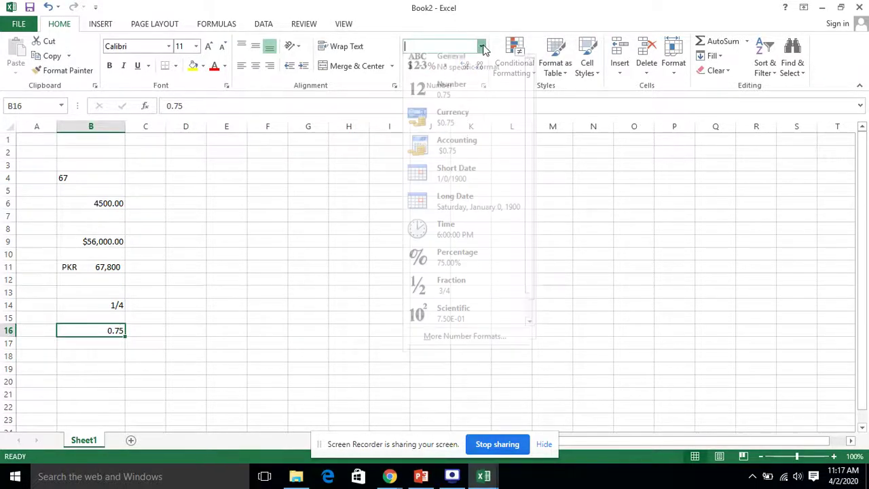
pyautogui.click(484, 291)
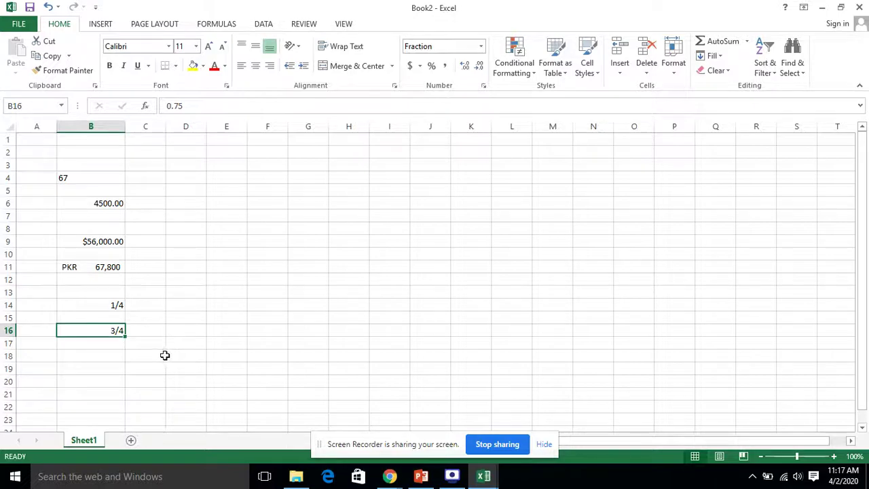
pyautogui.click(215, 320)
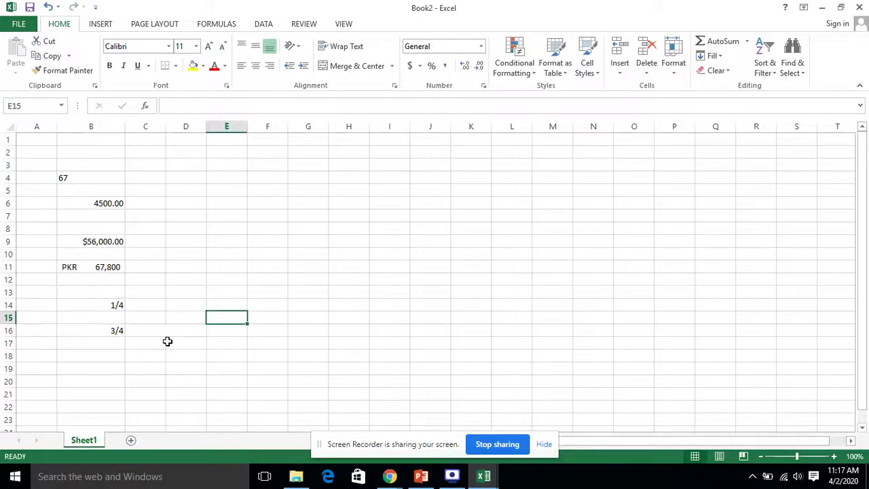
pyautogui.click(108, 330)
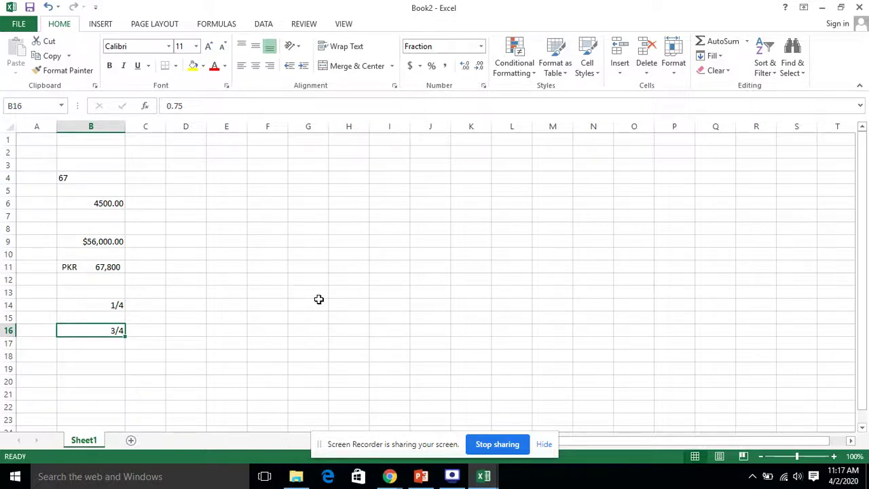
# Enter 15.00 in cell B19 and apply the Number format to it
pyautogui.click(104, 369)
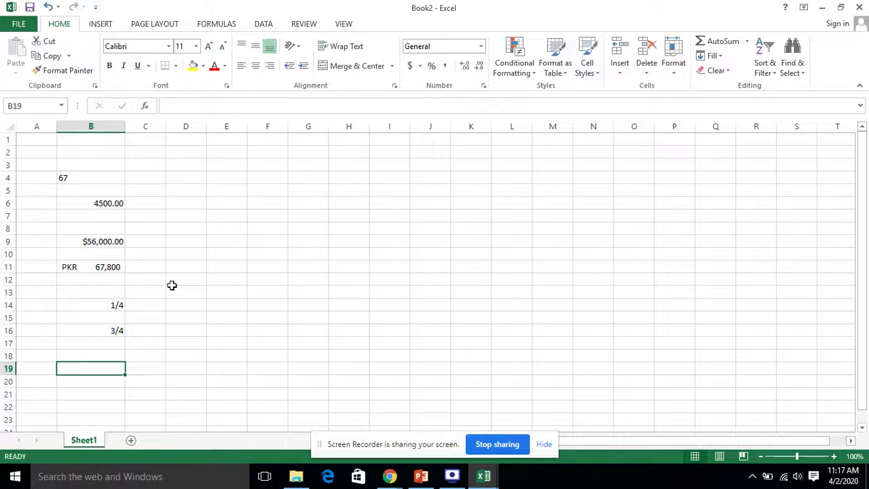
pyautogui.write('15')
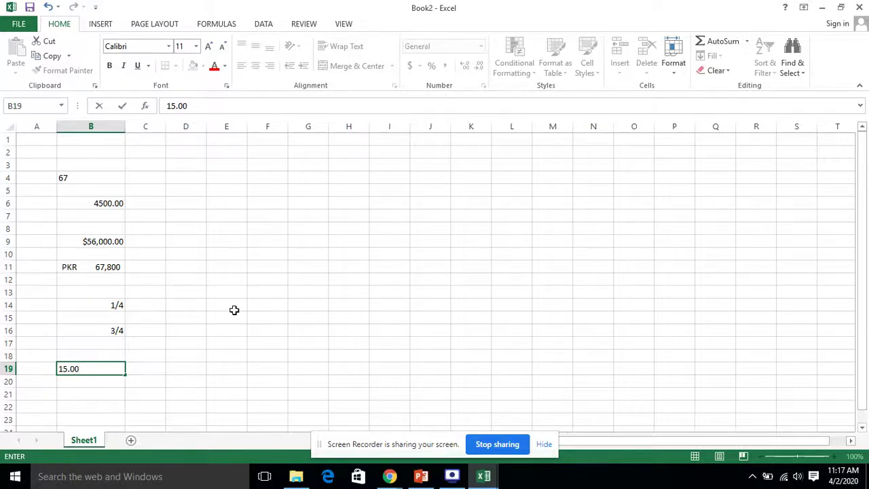
pyautogui.click(233, 310)
pyautogui.click(93, 367)
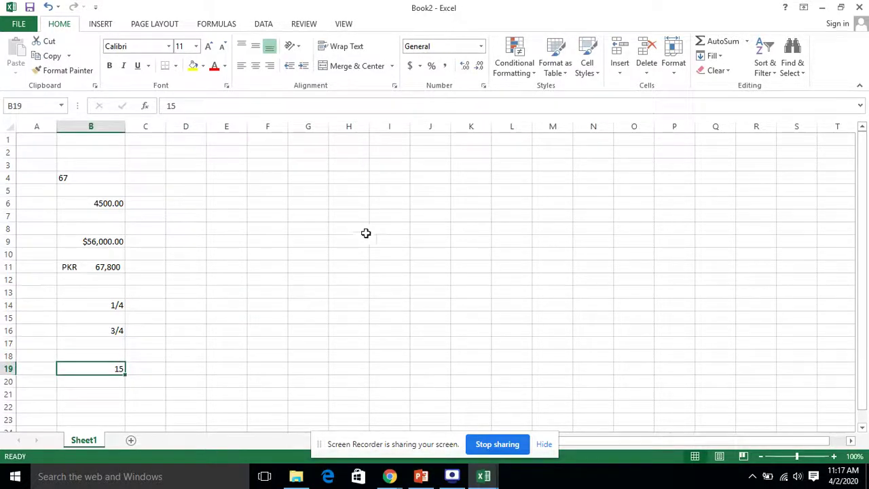
pyautogui.click(482, 46)
pyautogui.click(450, 91)
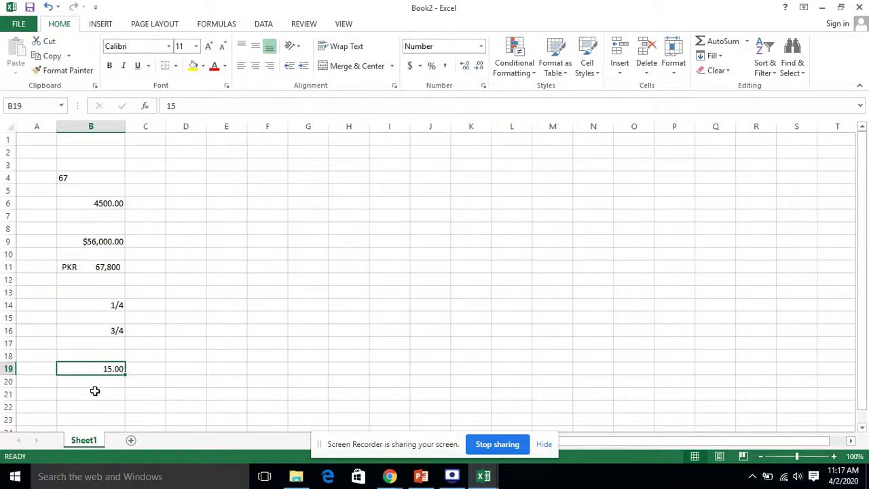
# Reduce cell B19 to no decimal places, extend it to five, and bring it back to two
pyautogui.click(477, 68)
pyautogui.click(478, 69)
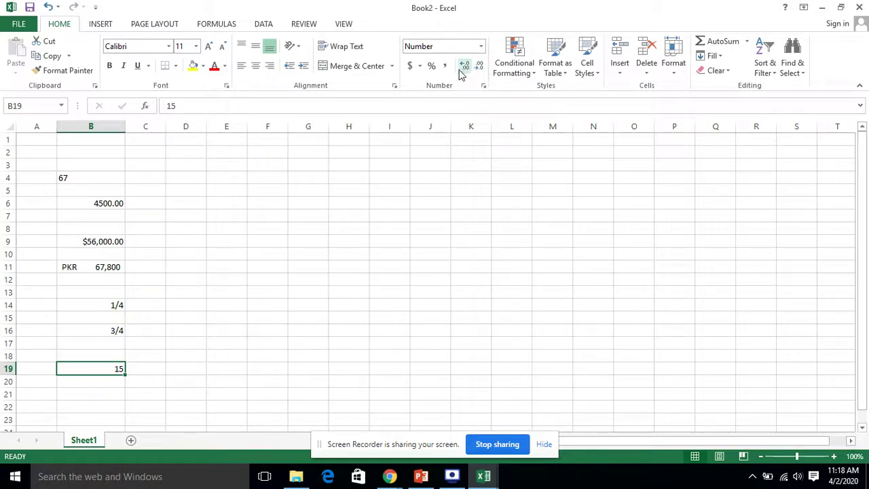
pyautogui.click(466, 67)
pyautogui.click(465, 68)
pyautogui.click(466, 67)
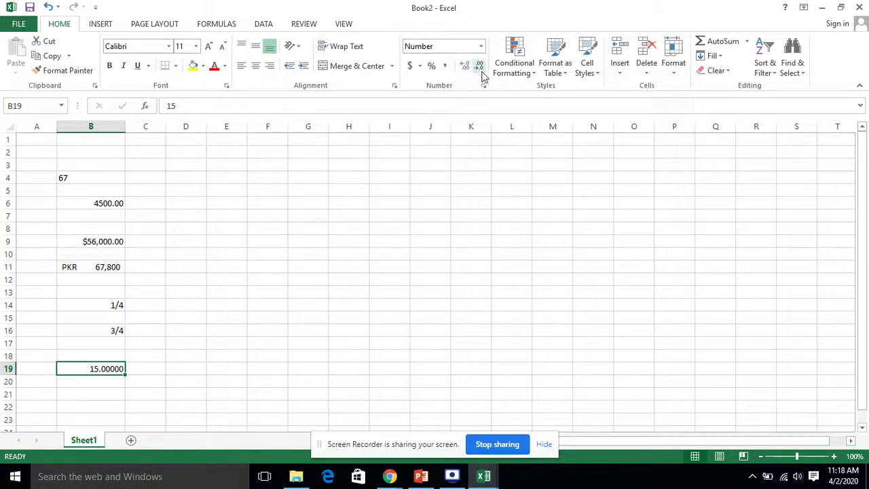
pyautogui.click(480, 67)
pyautogui.click(479, 68)
pyautogui.click(480, 67)
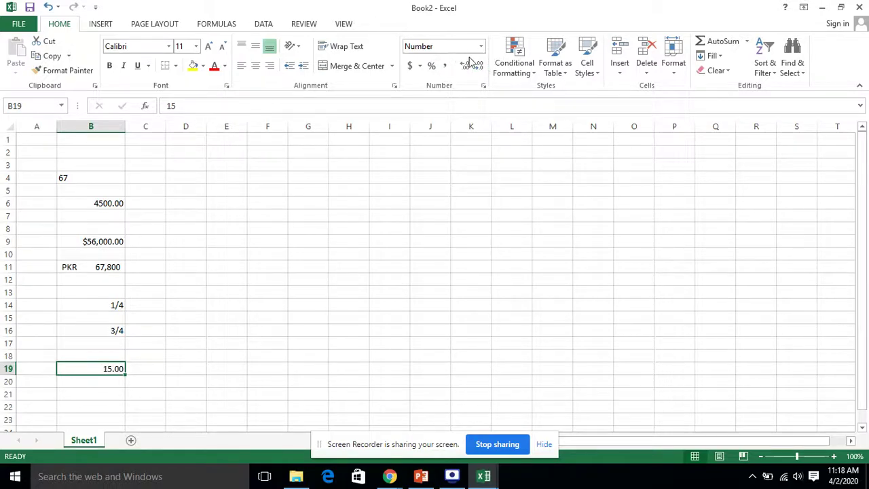
# Increase cell B19 to five decimal places
pyautogui.click(470, 60)
pyautogui.click(470, 60)
pyautogui.click(470, 60)
# Enter 68 in cell E6 and apply the percent style to it
pyautogui.click(231, 201)
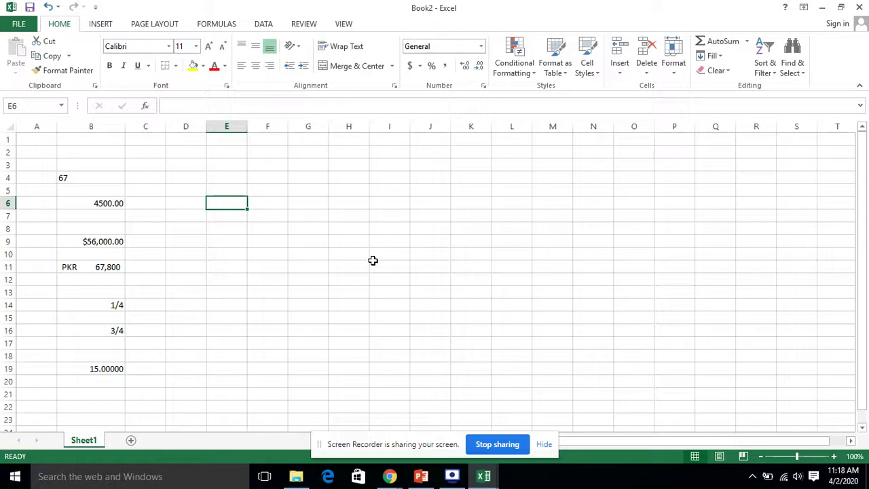
pyautogui.write('68')
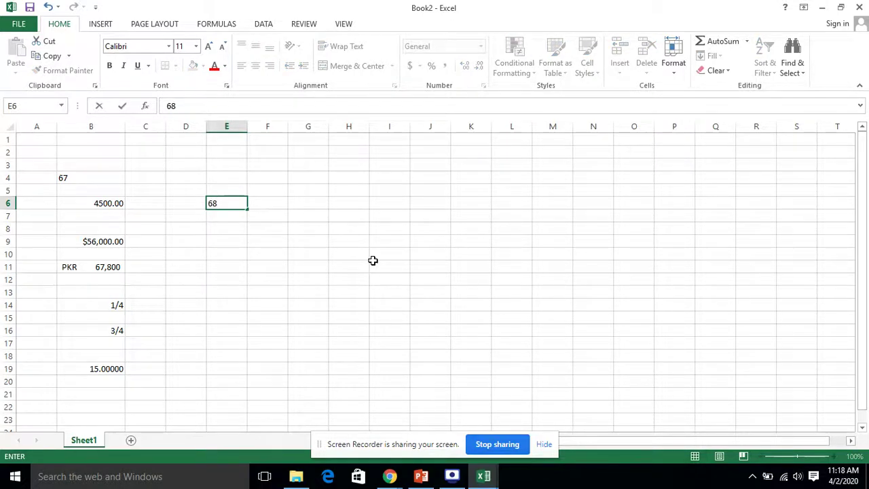
pyautogui.click(373, 258)
pyautogui.click(239, 202)
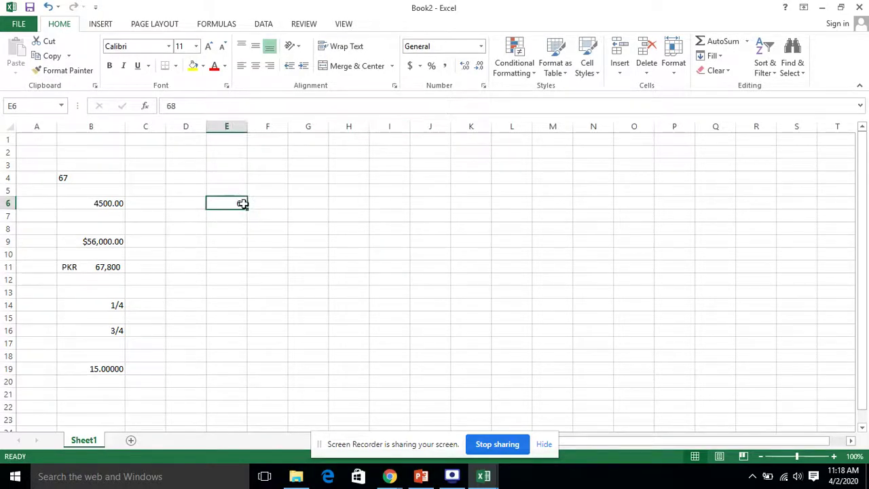
pyautogui.click(431, 65)
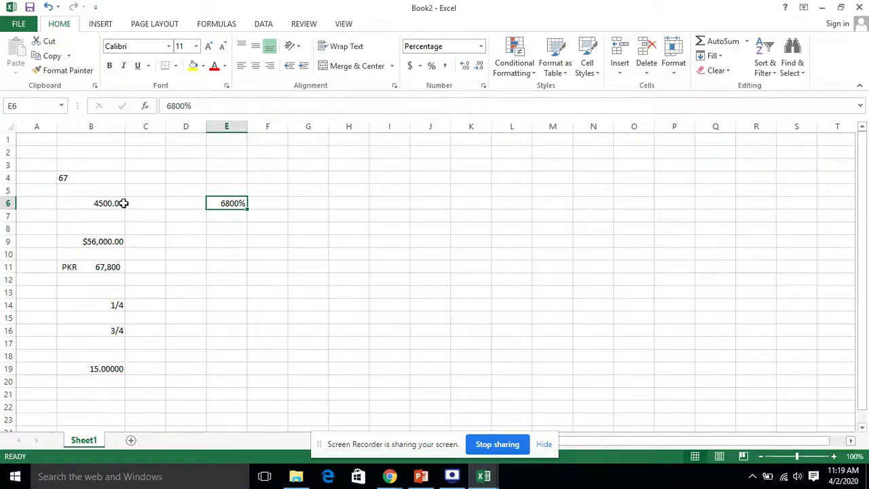
pyautogui.click(256, 279)
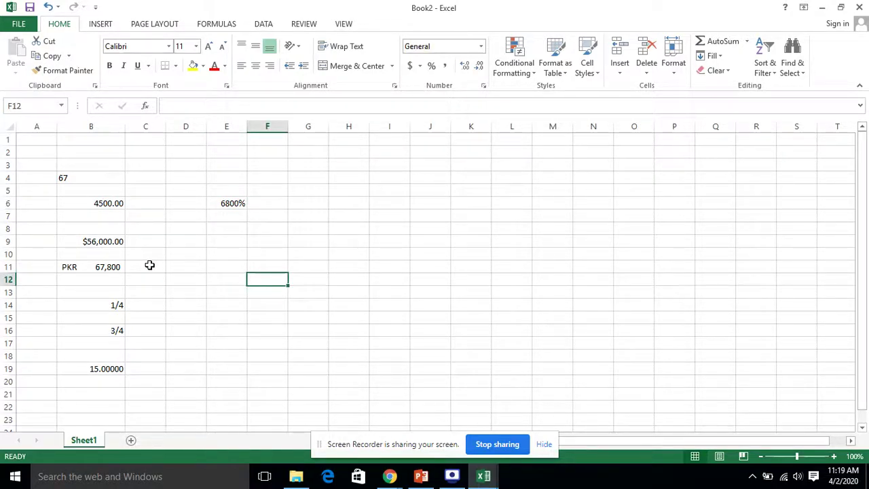
pyautogui.moveTo(331, 247); pyautogui.dragTo(339, 254)
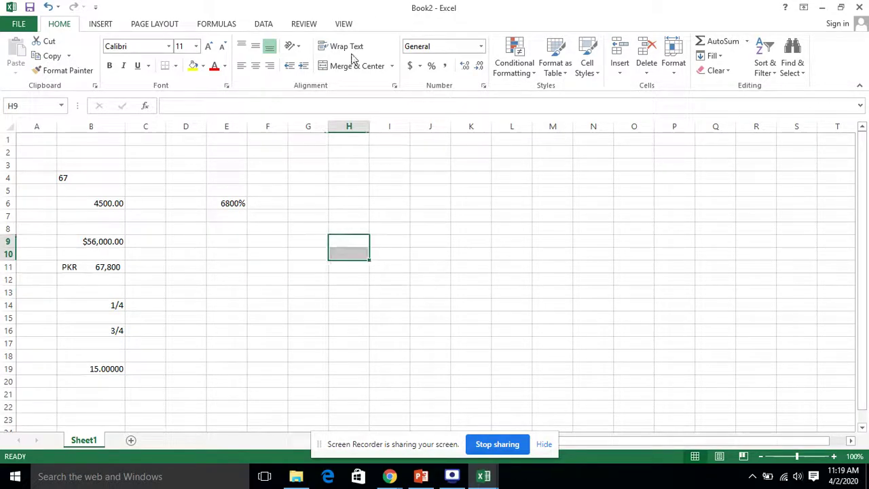
pyautogui.click(481, 47)
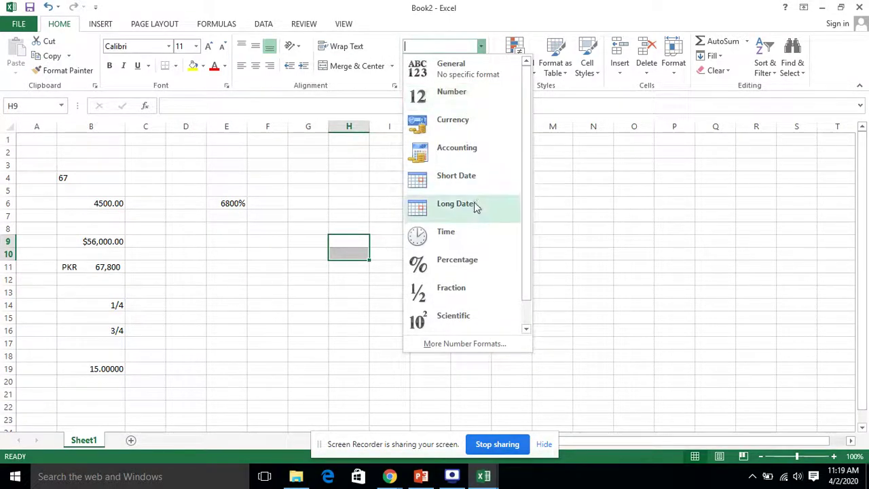
pyautogui.click(568, 203)
# Enter the date 4-Mar-2020 in cell E9 and widen column E slightly
pyautogui.click(217, 239)
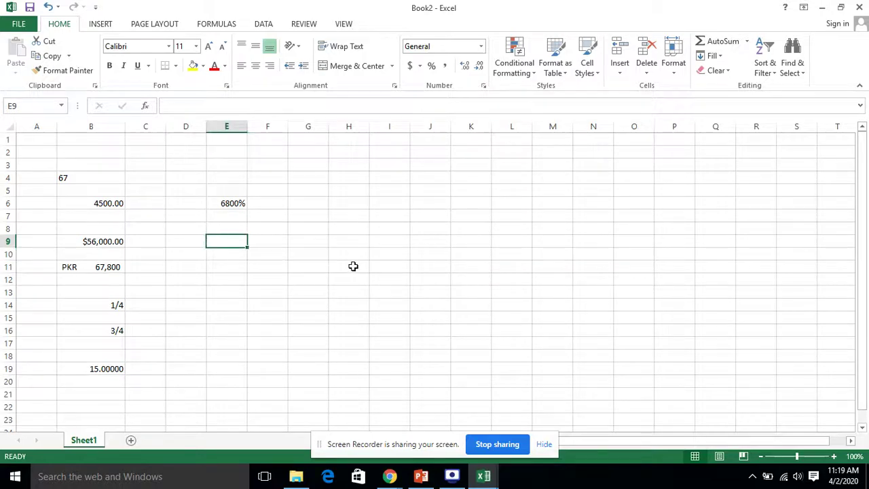
pyautogui.write('4-Mar-2020')
pyautogui.moveTo(353, 293); pyautogui.dragTo(352, 304)
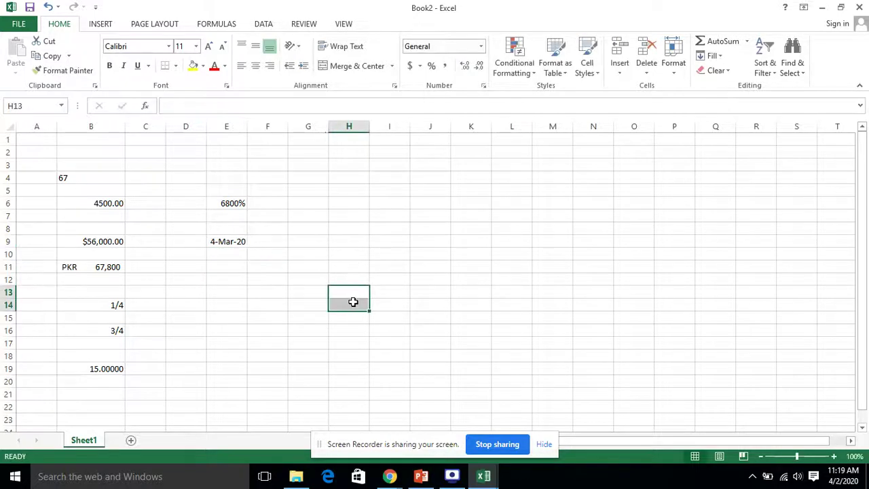
pyautogui.moveTo(246, 134); pyautogui.dragTo(265, 127)
pyautogui.click(264, 328)
# Apply the Short Date format to the date in cell E9
pyautogui.click(257, 241)
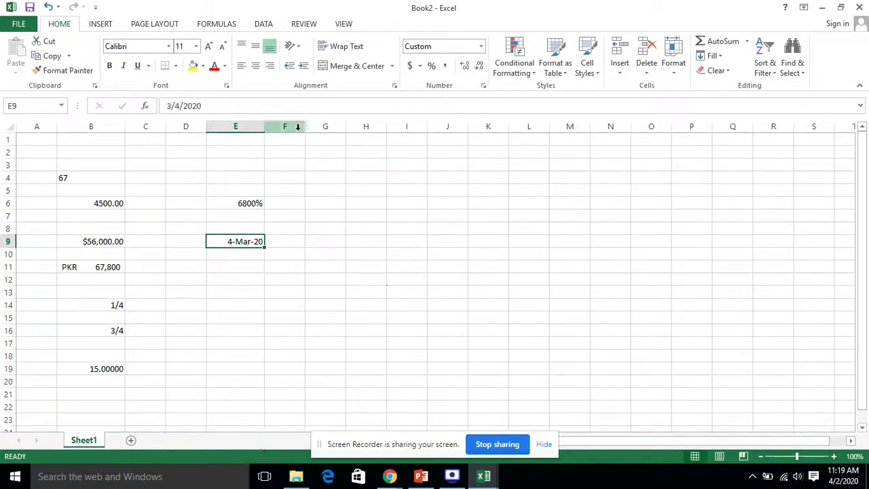
pyautogui.click(480, 46)
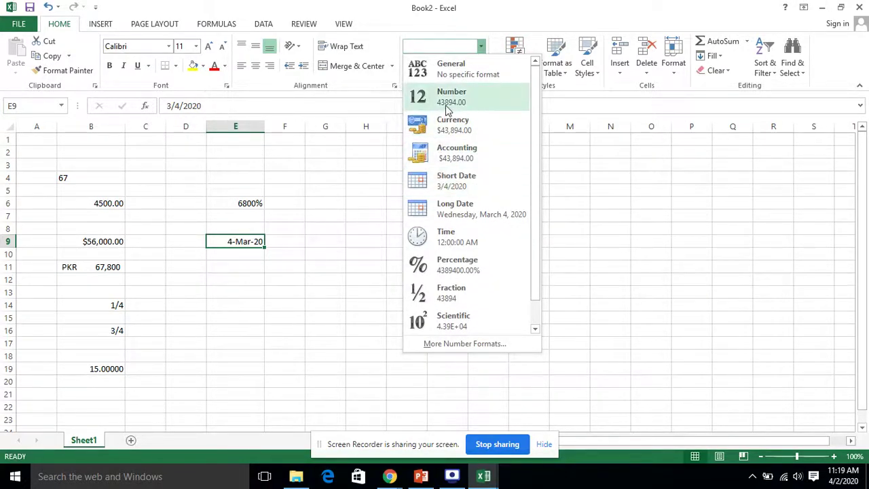
pyautogui.click(488, 189)
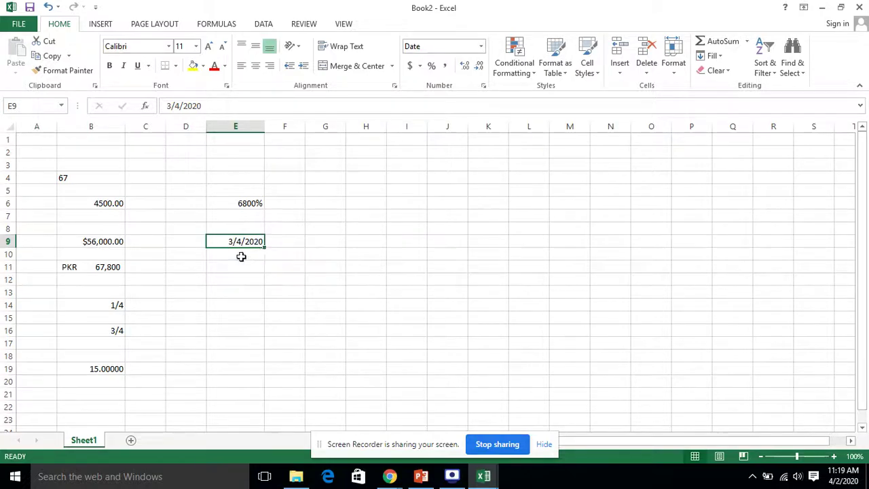
# Apply the Long Date format to cell E9 and widen column E so the full date fits
pyautogui.click(481, 46)
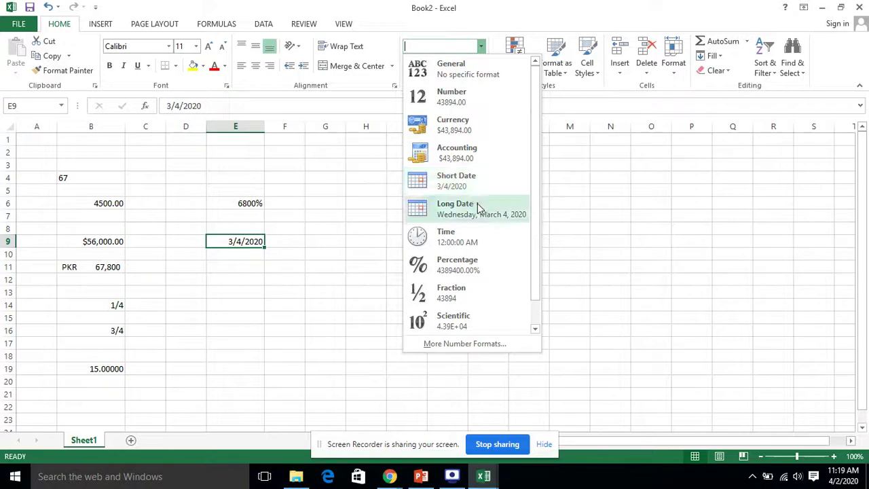
pyautogui.click(477, 206)
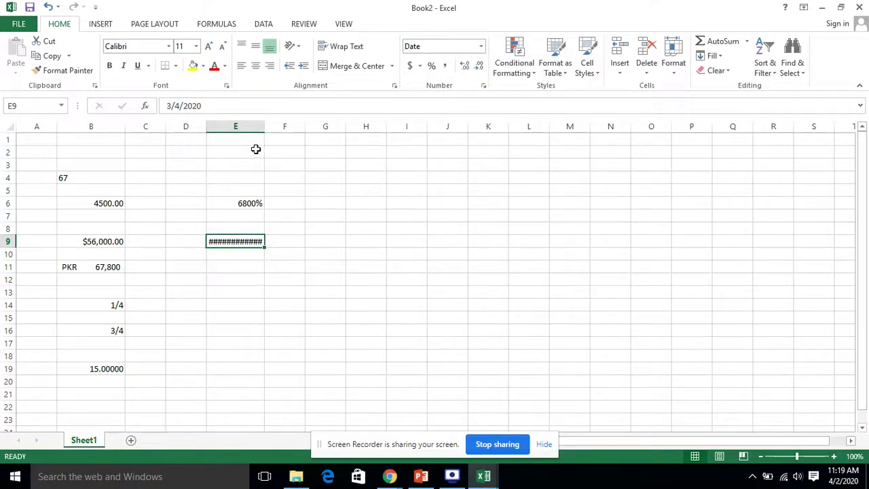
pyautogui.moveTo(267, 128); pyautogui.dragTo(340, 128)
pyautogui.click(444, 276)
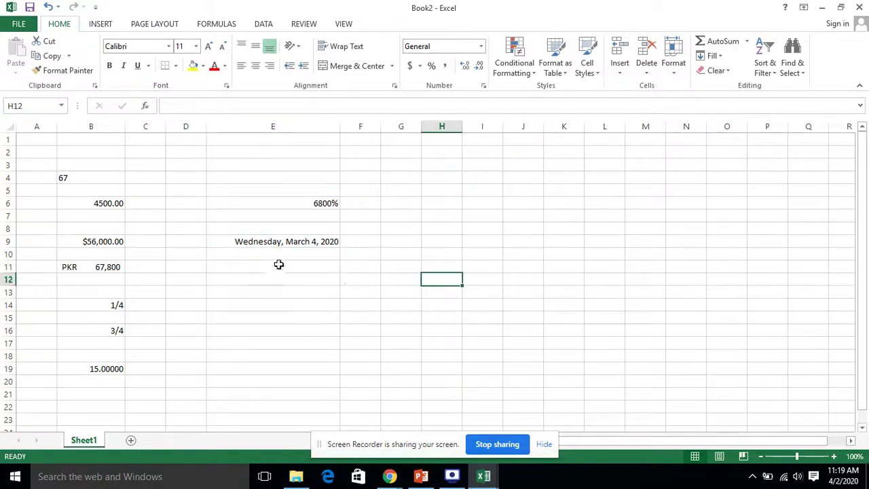
# Switch cell E9 to the Short Date format and back to Long Date
pyautogui.click(277, 241)
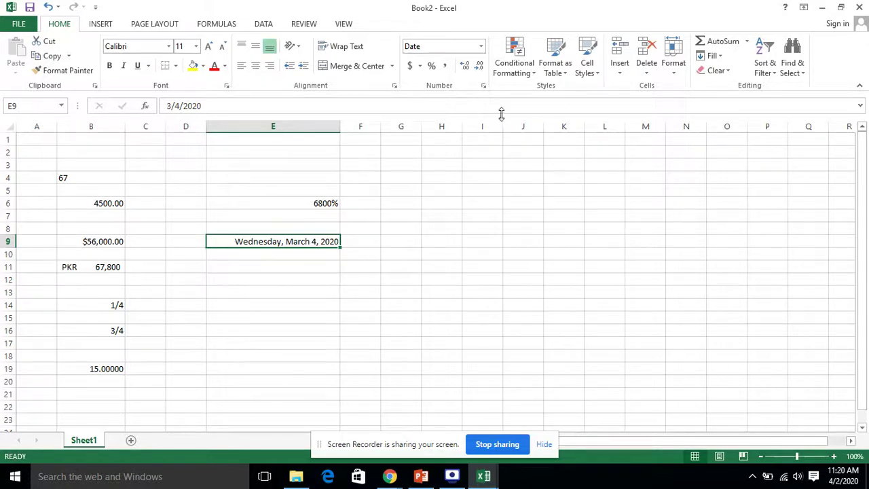
pyautogui.click(480, 46)
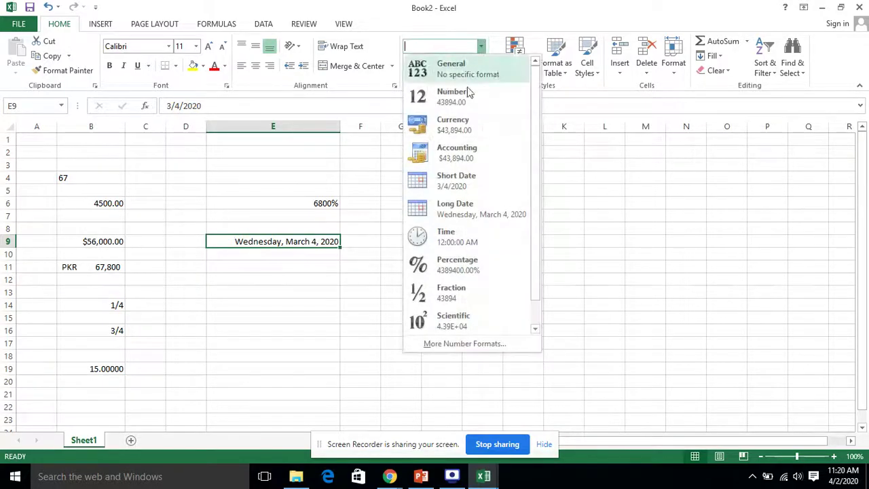
pyautogui.click(463, 180)
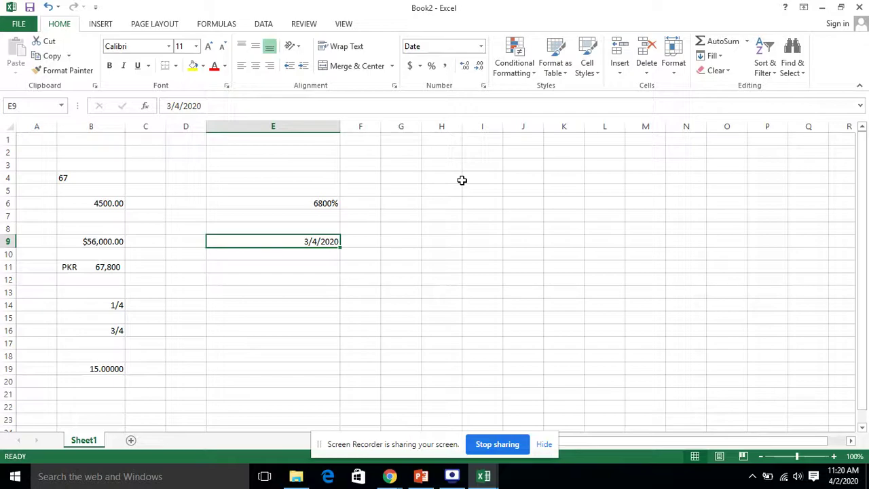
pyautogui.click(481, 47)
pyautogui.click(465, 208)
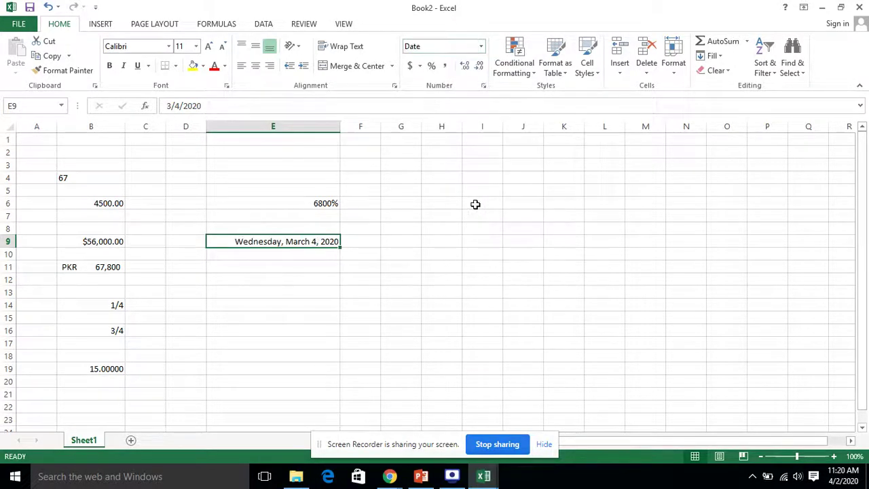
pyautogui.click(481, 46)
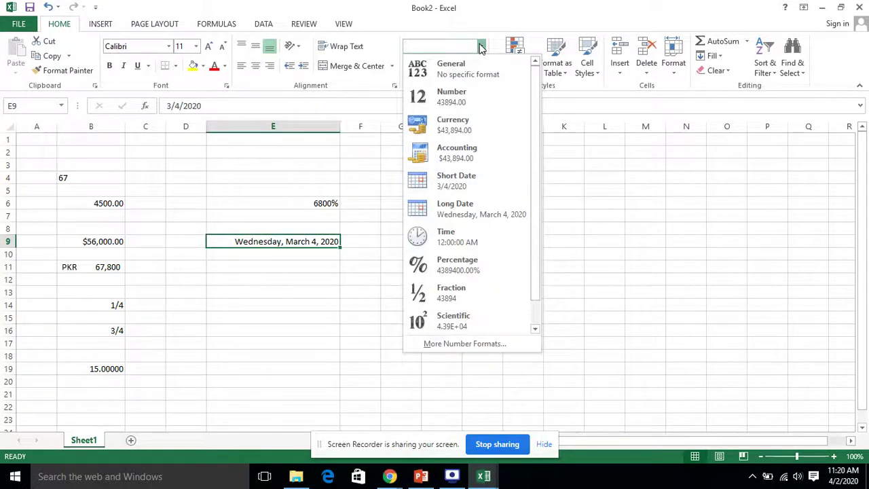
pyautogui.click(255, 296)
# Enter the large number 12758000 in cell E13
pyautogui.click(260, 293)
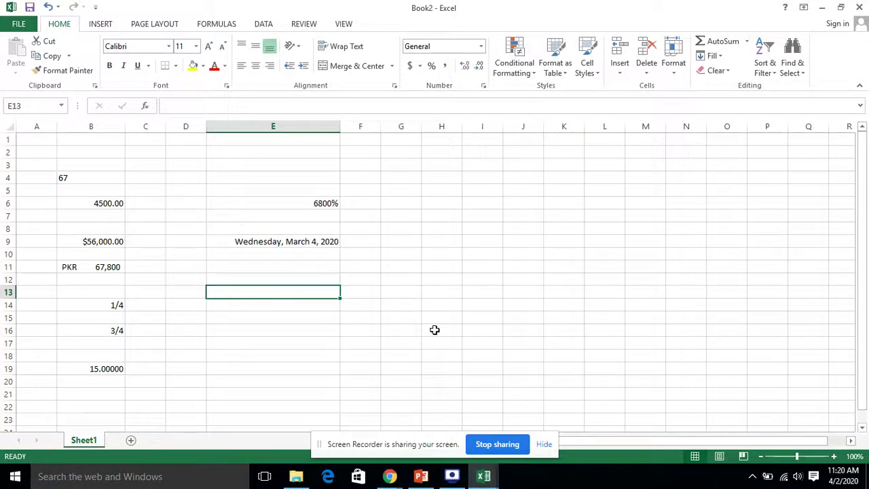
pyautogui.write('12')
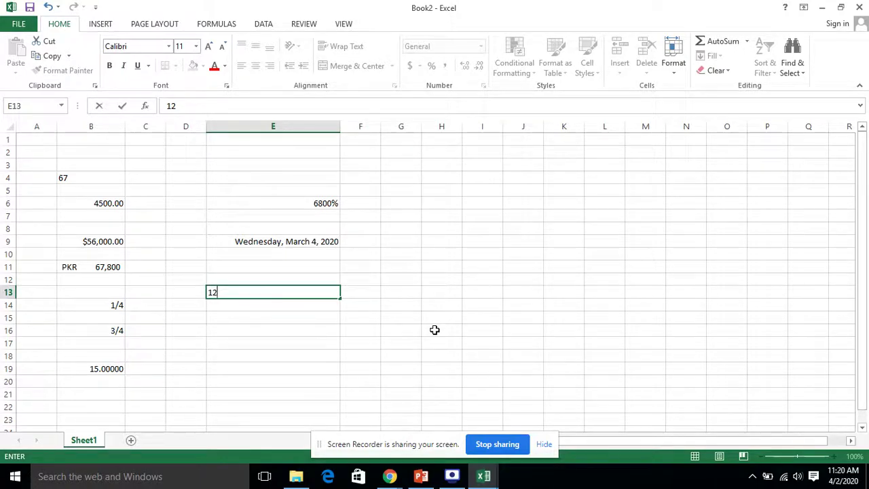
pyautogui.write('758000')
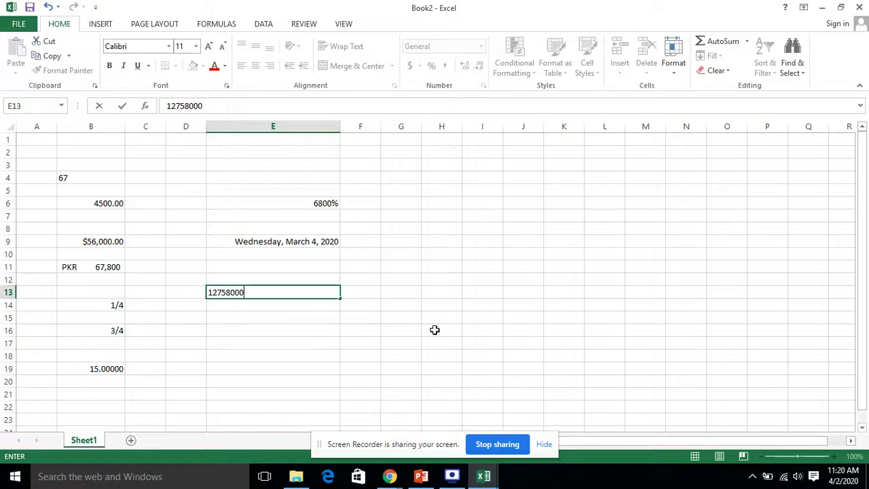
pyautogui.click(434, 330)
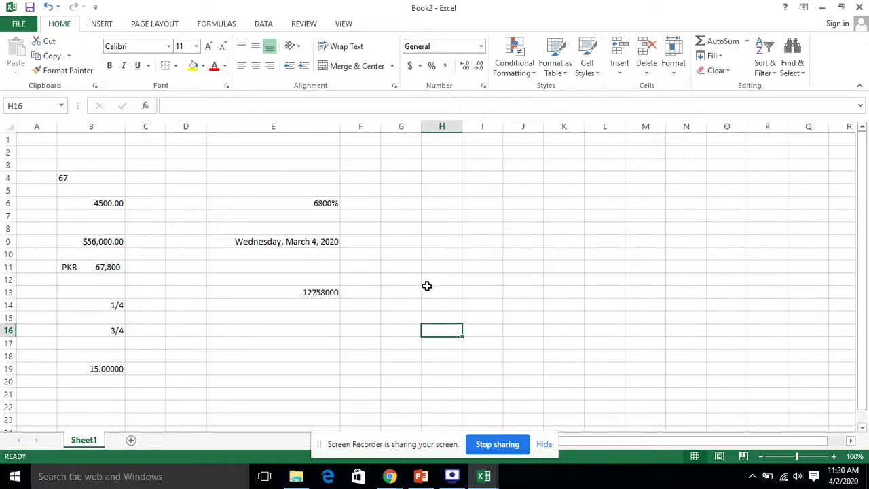
# Apply the Scientific number format to cell E13
pyautogui.click(325, 291)
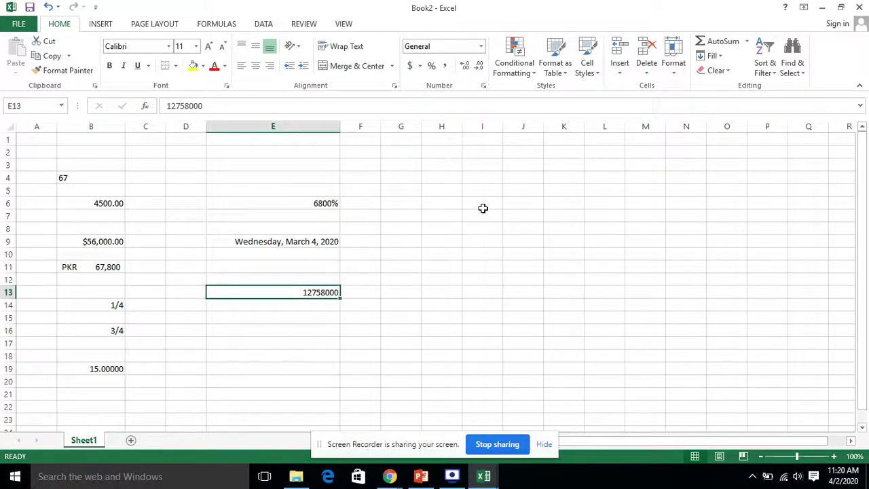
pyautogui.click(481, 46)
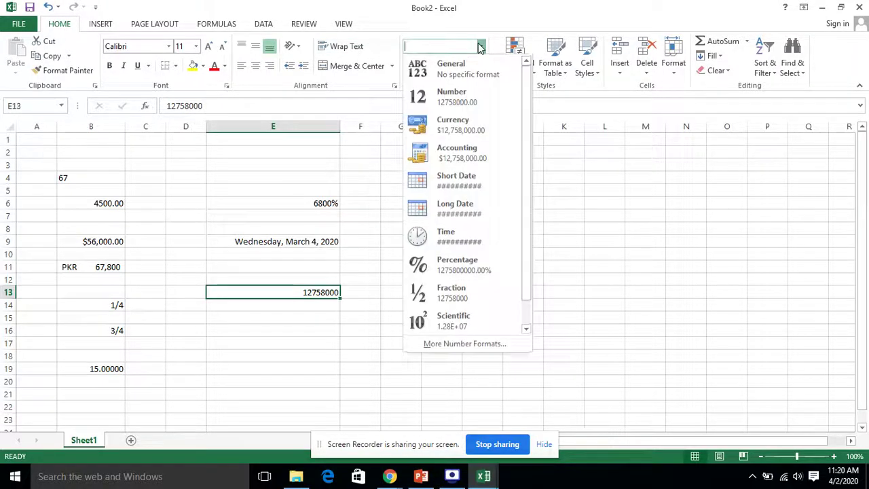
pyautogui.click(478, 327)
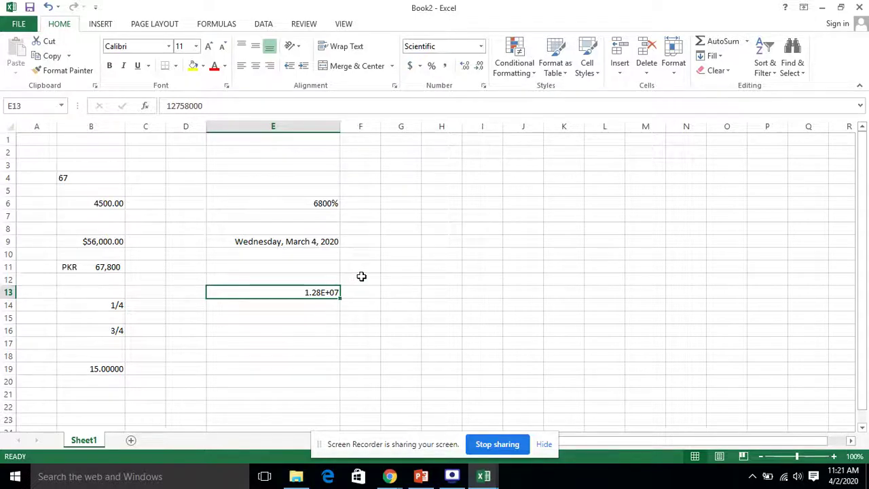
pyautogui.click(400, 277)
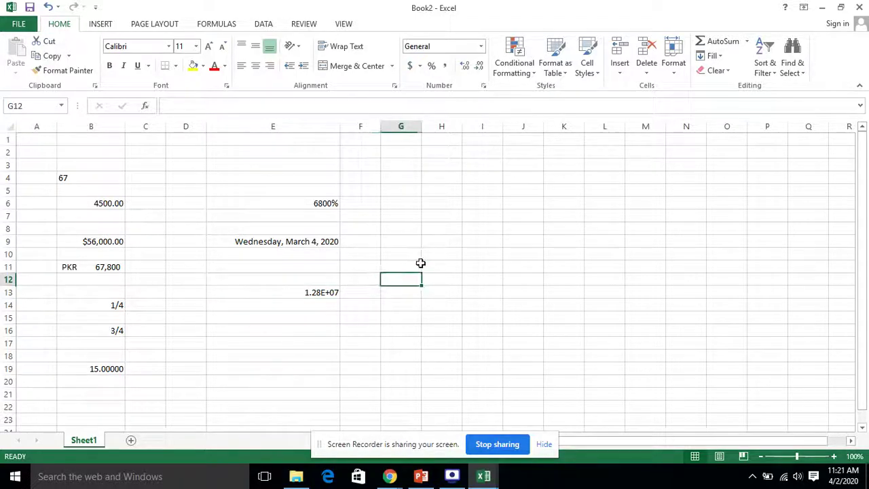
# Inspect the stored value behind the Scientific format in cell E13, and review the list of available number formats
pyautogui.click(330, 293)
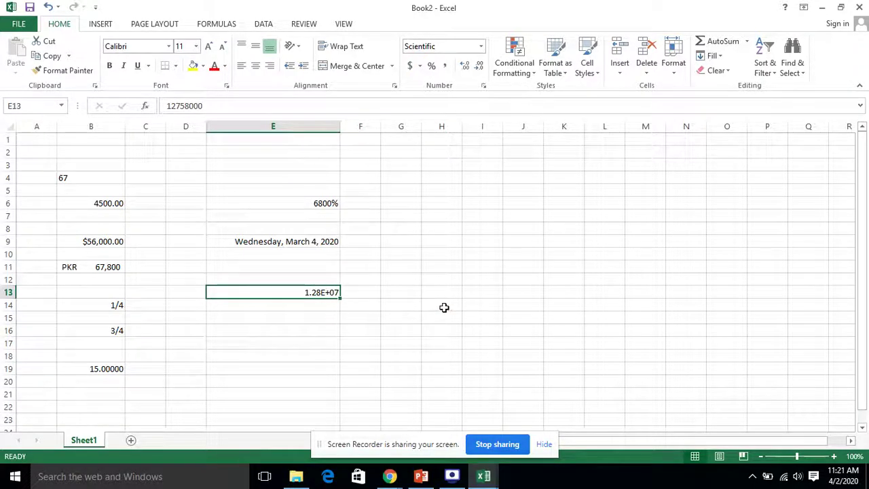
pyautogui.moveTo(442, 306); pyautogui.dragTo(442, 318)
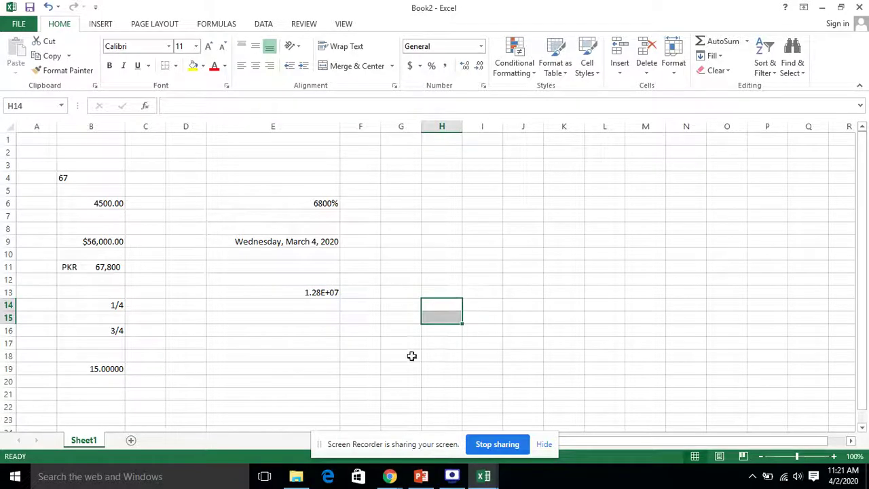
pyautogui.click(480, 46)
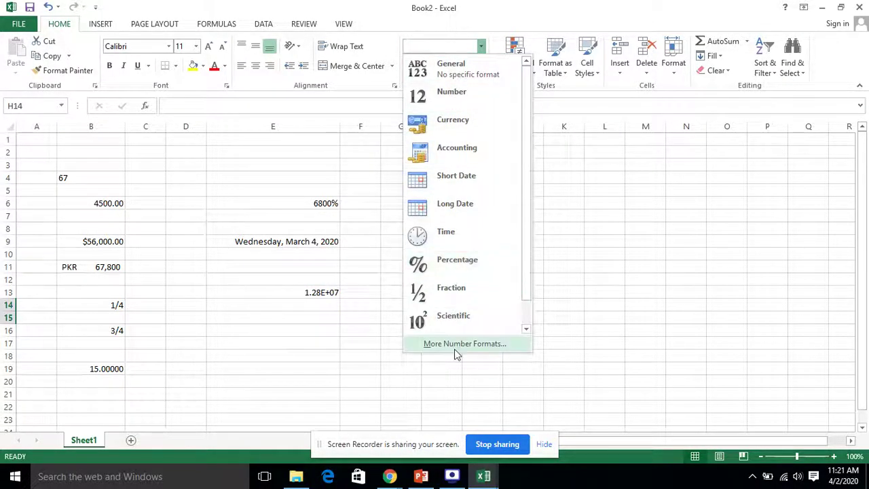
pyautogui.click(578, 282)
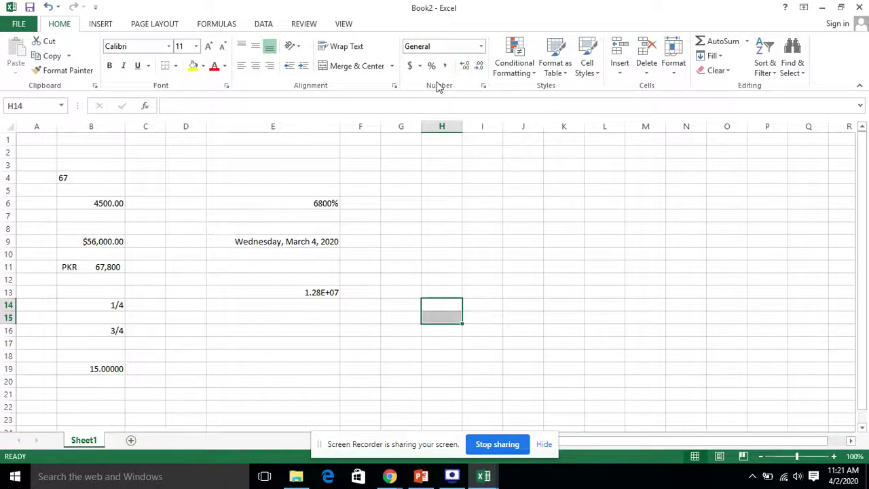
# Browse the currency symbols offered for the Accounting format in Format Cells, and cancel without applying any
pyautogui.click(420, 66)
pyautogui.click(434, 161)
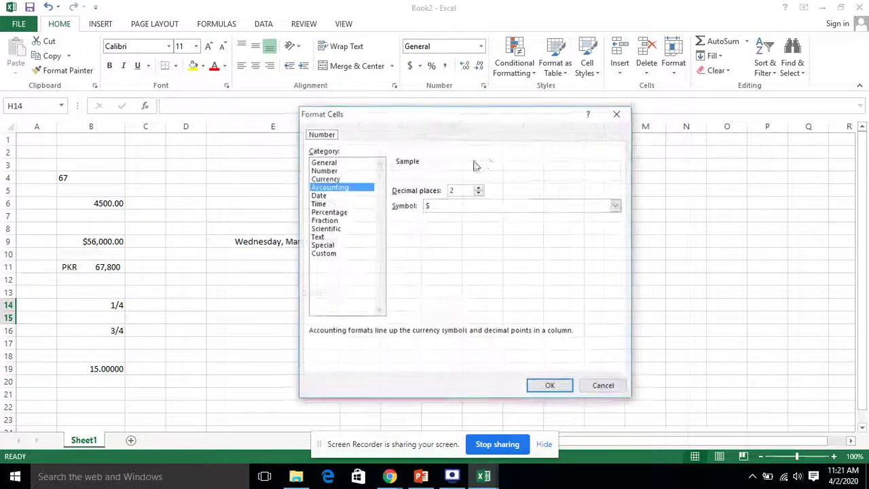
pyautogui.click(613, 207)
pyautogui.scroll(-2, 525, 242)
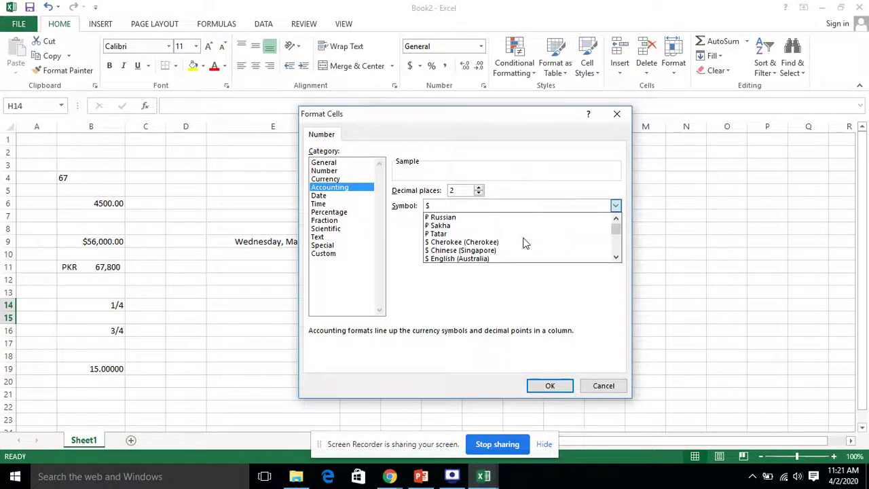
pyautogui.scroll(-1, 525, 242)
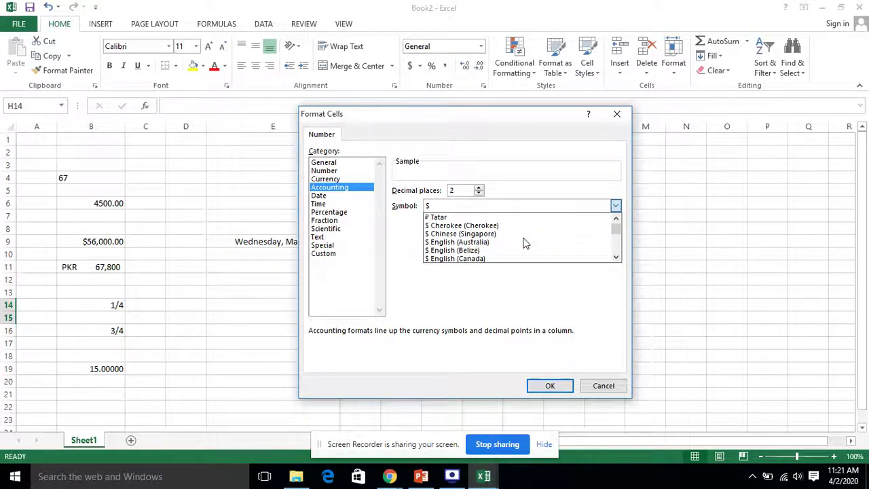
pyautogui.click(595, 391)
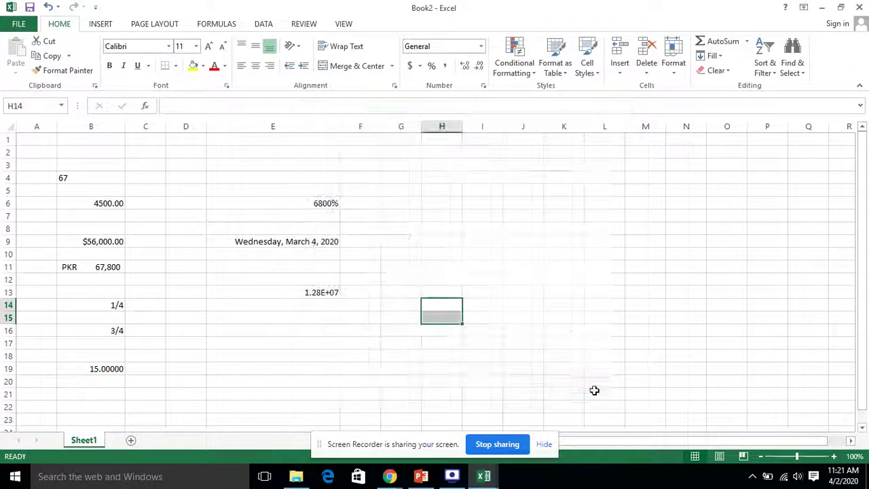